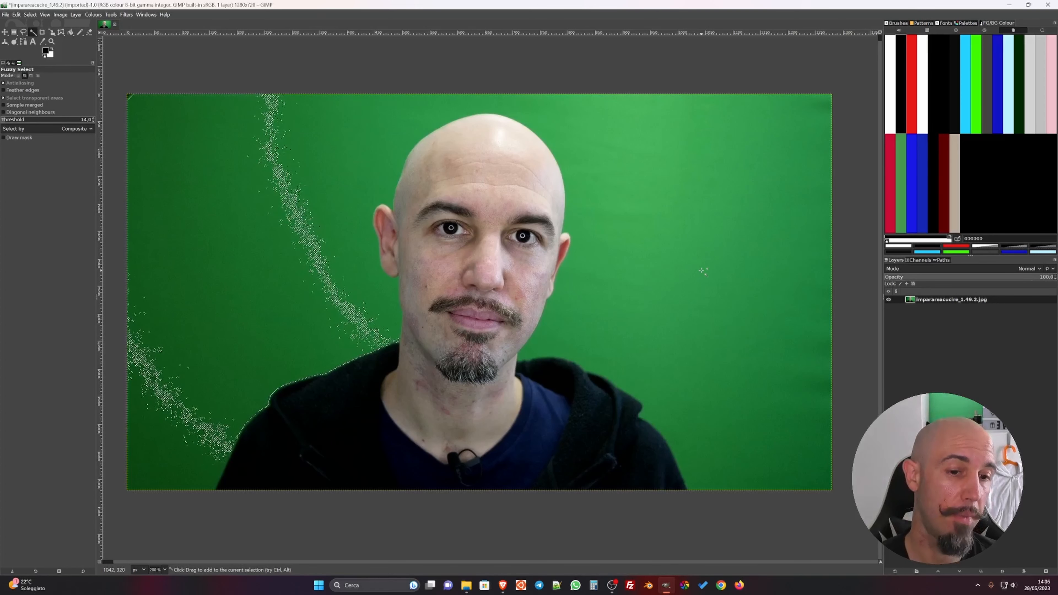
Add the remaining green backdrop areas to the fuzzy selection around the man and delete the selected background.
left_click(703, 271, "shift")
left_click(813, 441, "shift")
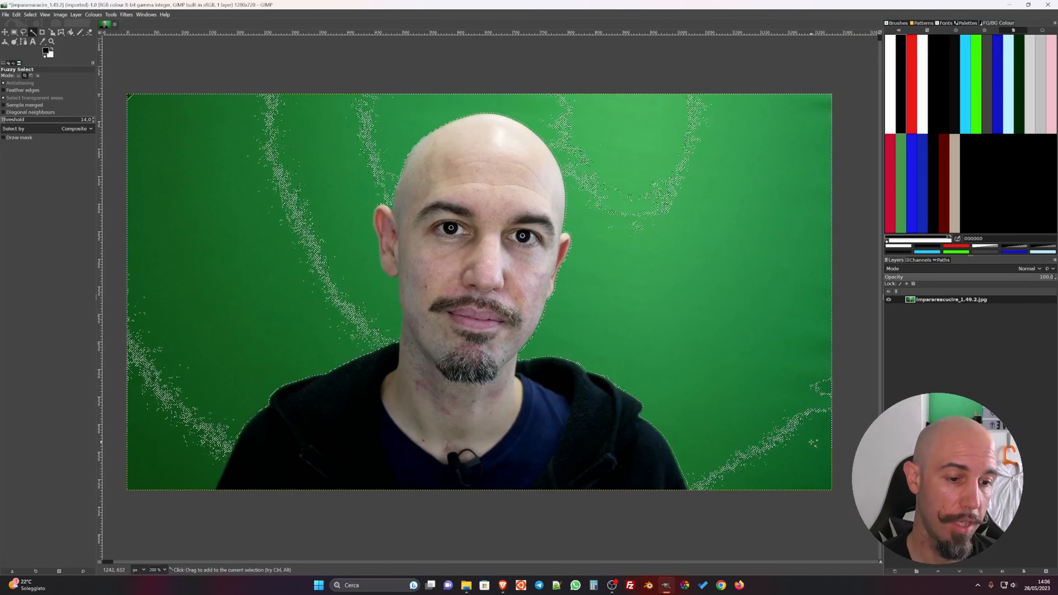
left_click(583, 162, "shift")
left_click(340, 129, "shift")
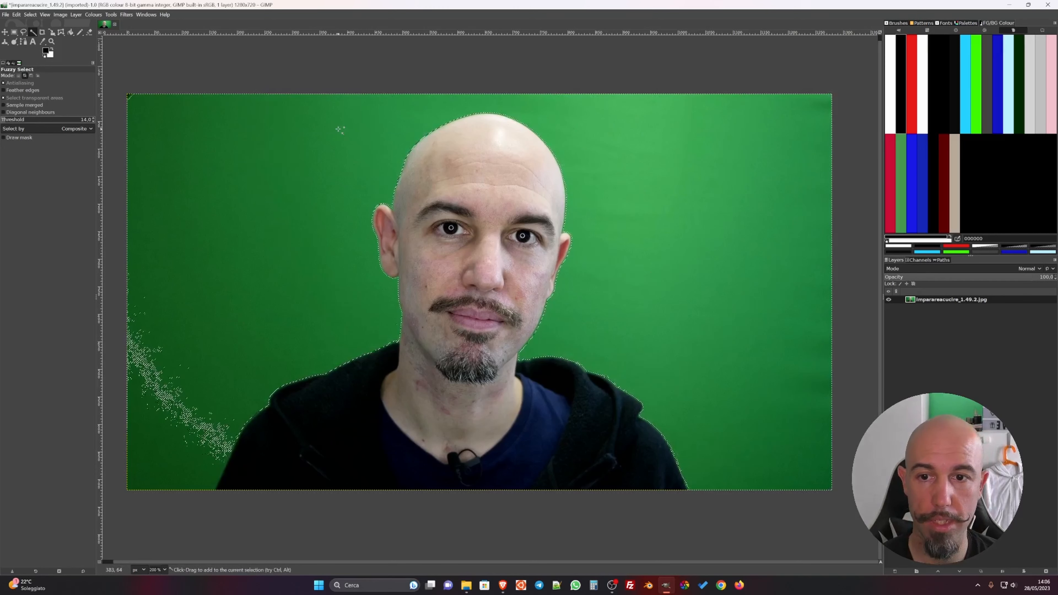
left_click(149, 435, "shift")
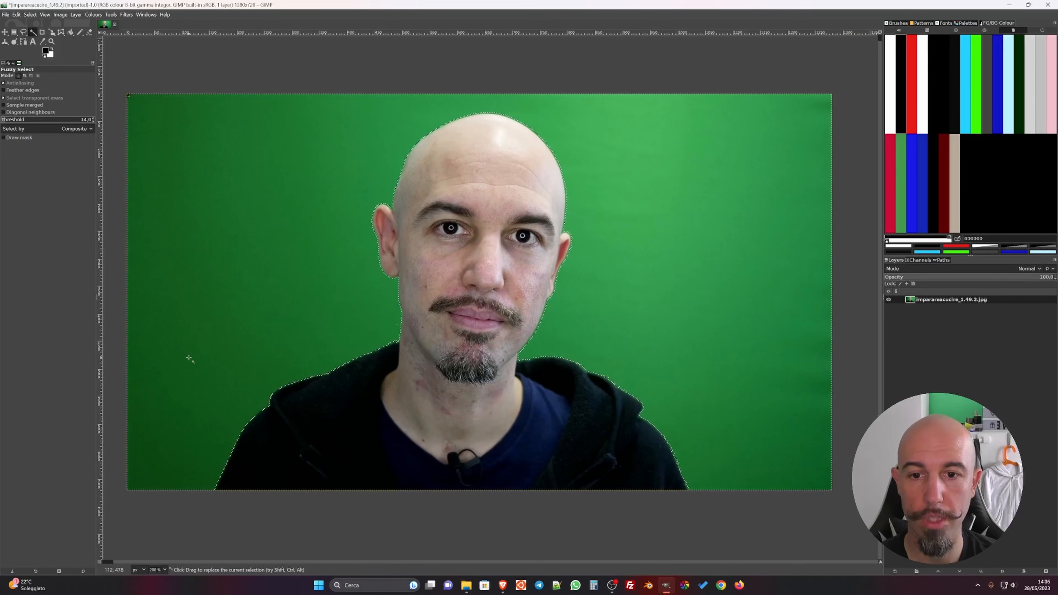
key("Delete")
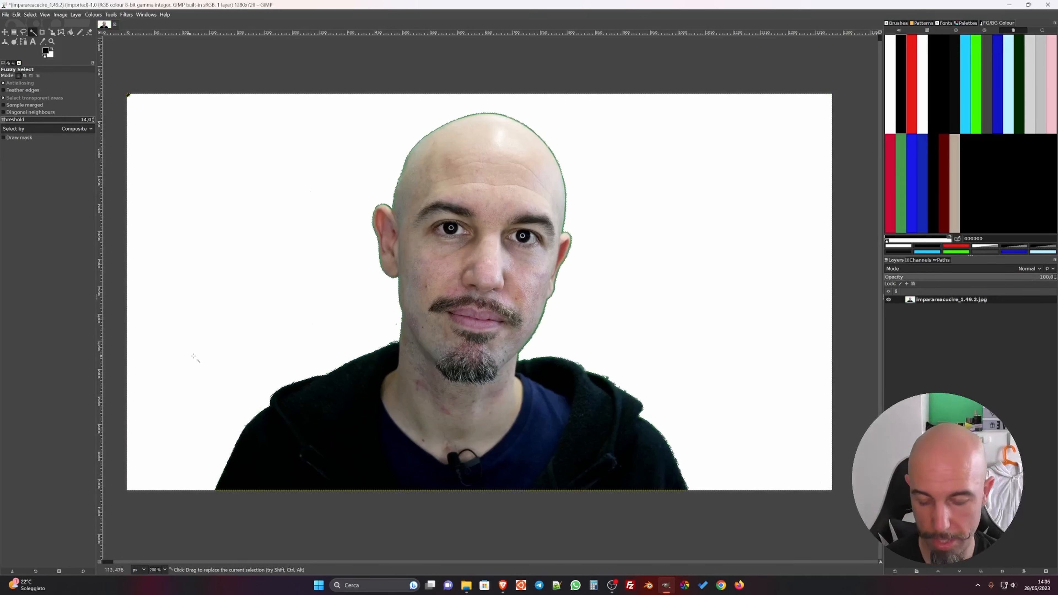
Examine the cut-out's edge around the head and ears, and the upper-left corner of the image.
scroll(541, 263, "down", 1)
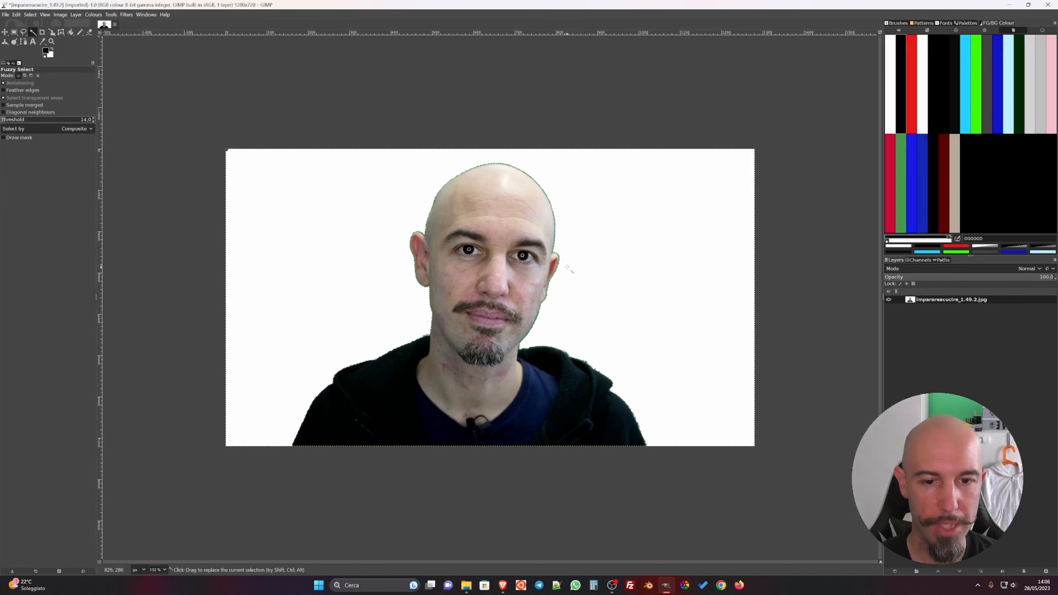
scroll(566, 250, "up", 6)
scroll(521, 220, "up", 1)
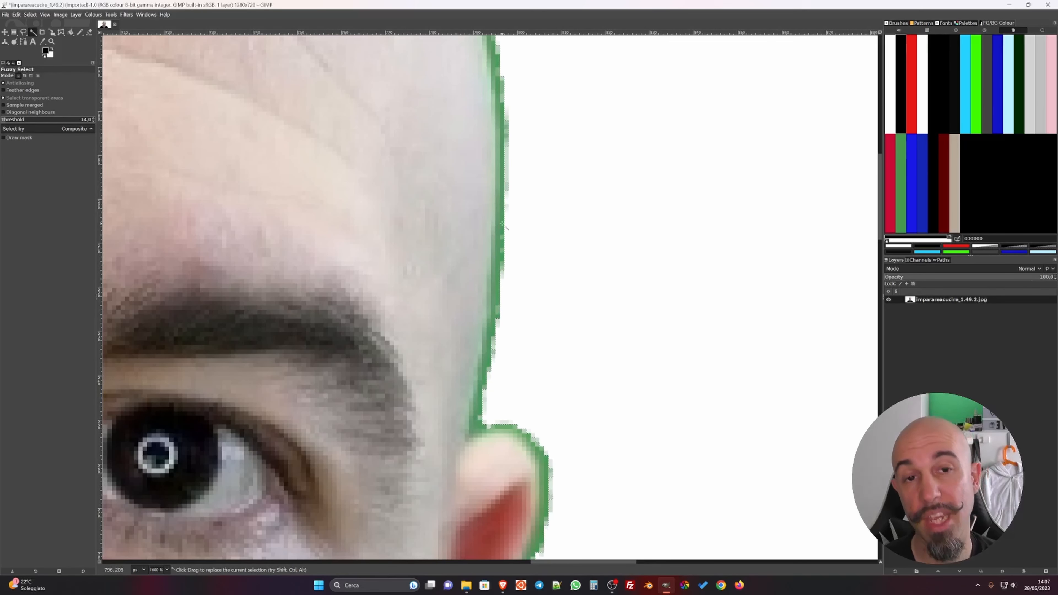
scroll(505, 226, "down", 7)
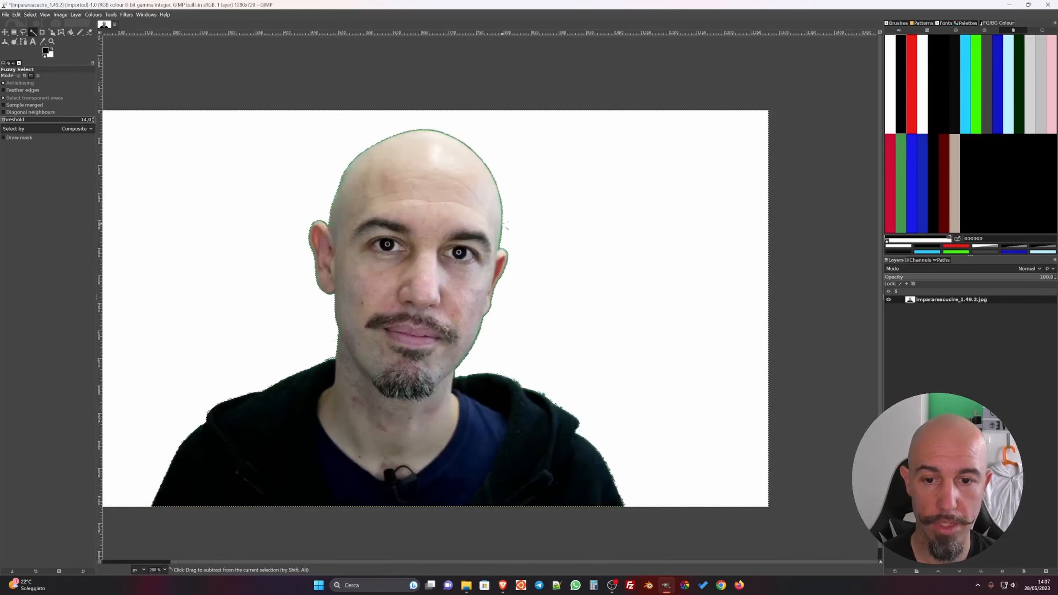
scroll(182, 142, "up", 4)
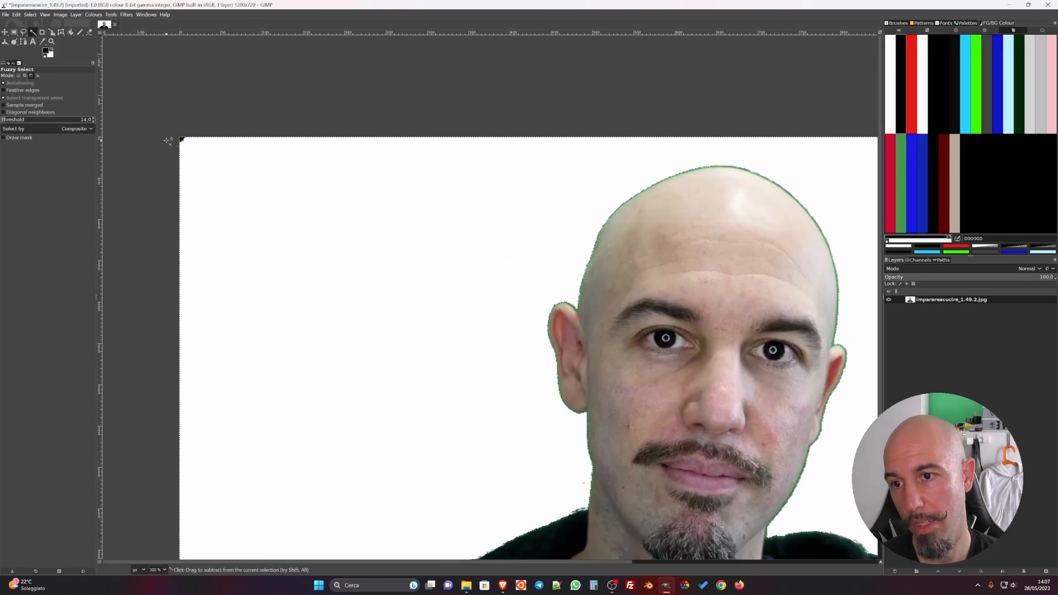
scroll(182, 143, "up", 3)
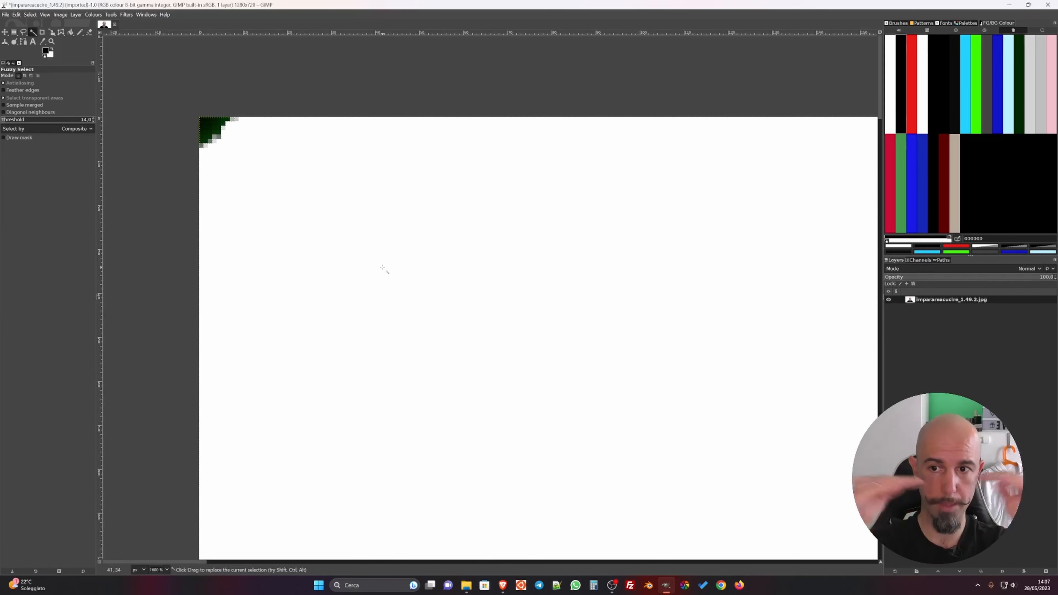
scroll(406, 274, "down", 6)
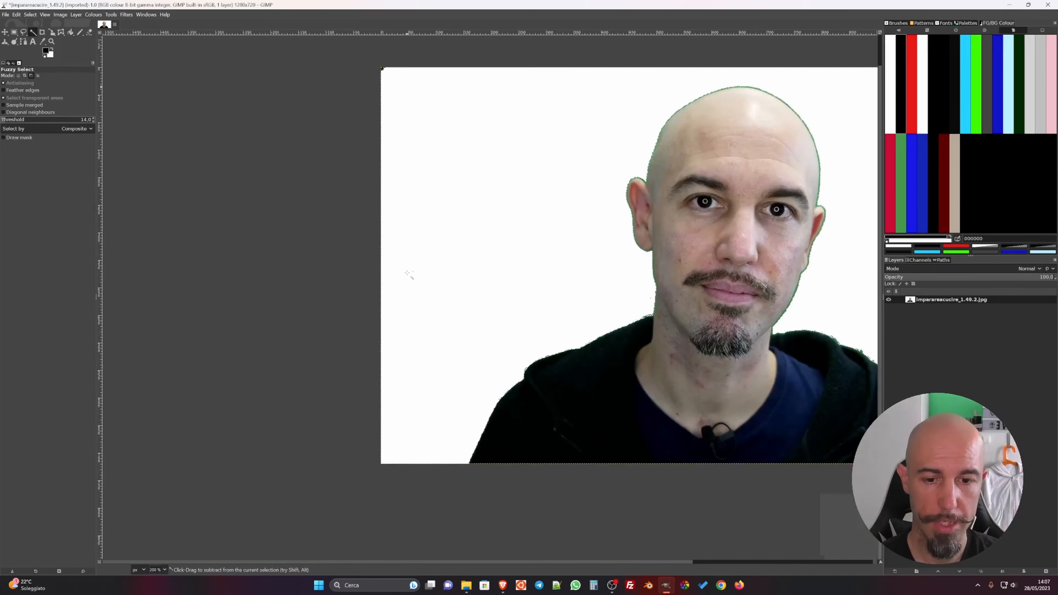
scroll(407, 273, "right", 4)
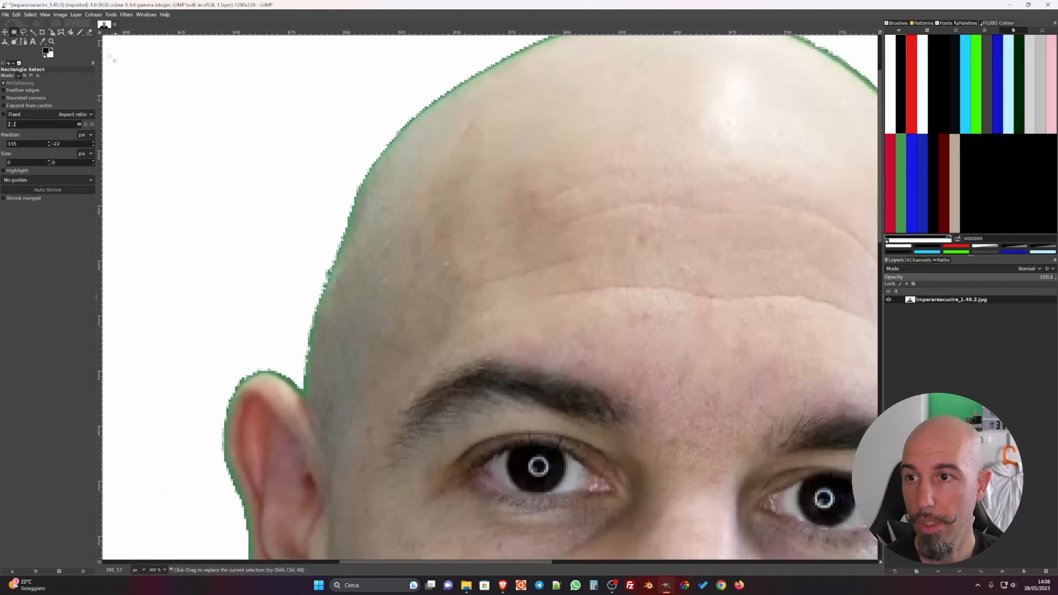
Grow the background selection by 1 px twice and delete the green edge pixels it covers around the man.
left_click(29, 15)
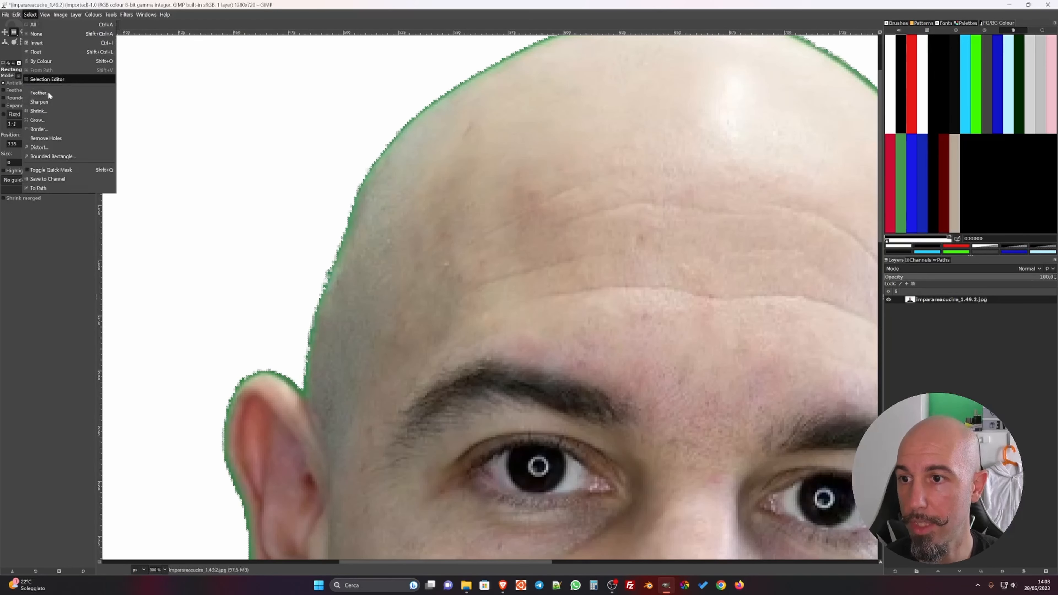
left_click(45, 117)
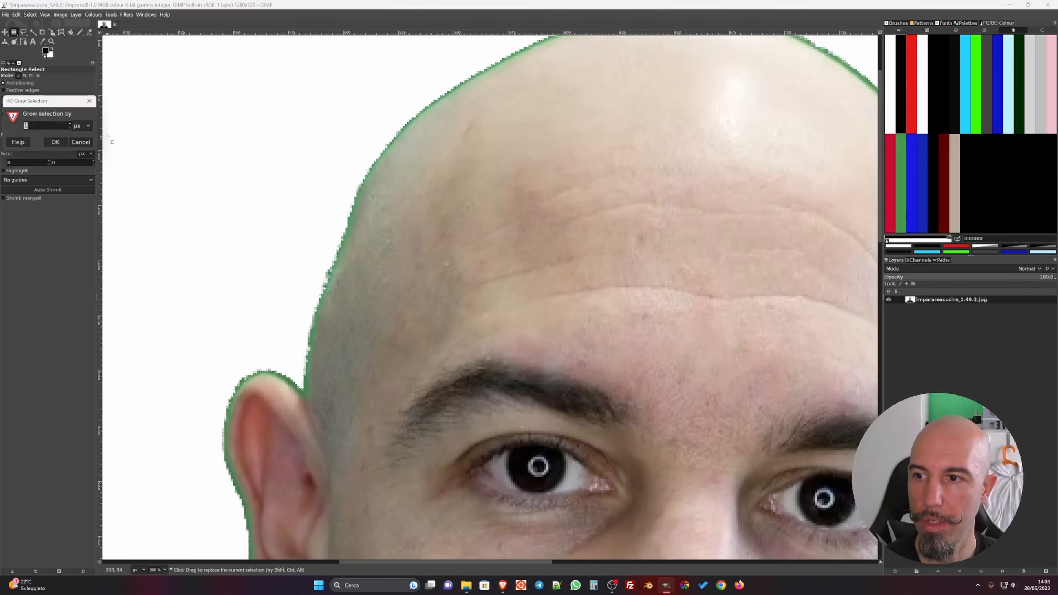
left_click(59, 141)
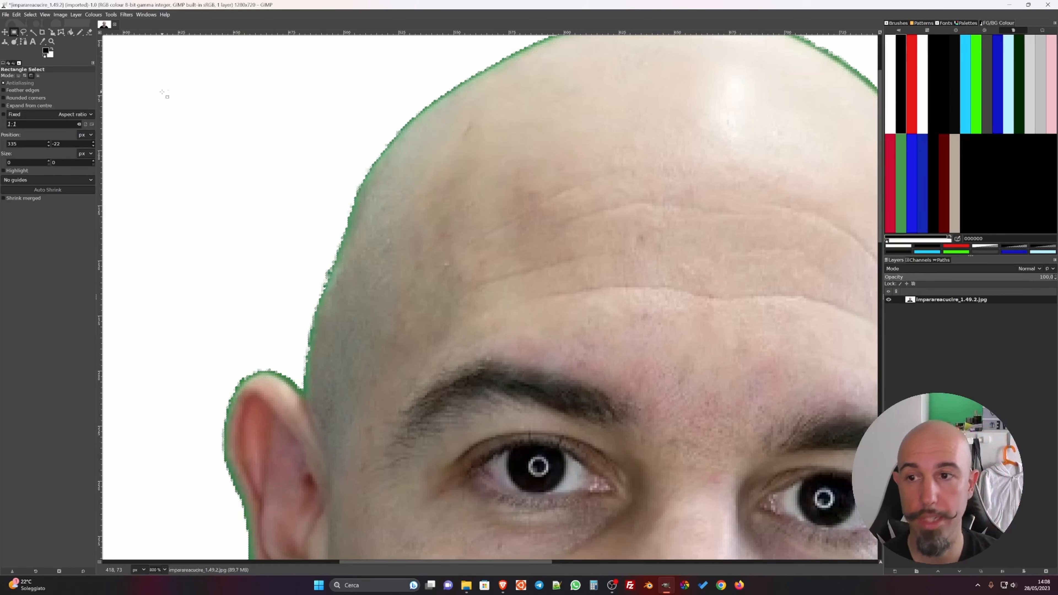
left_click(30, 15)
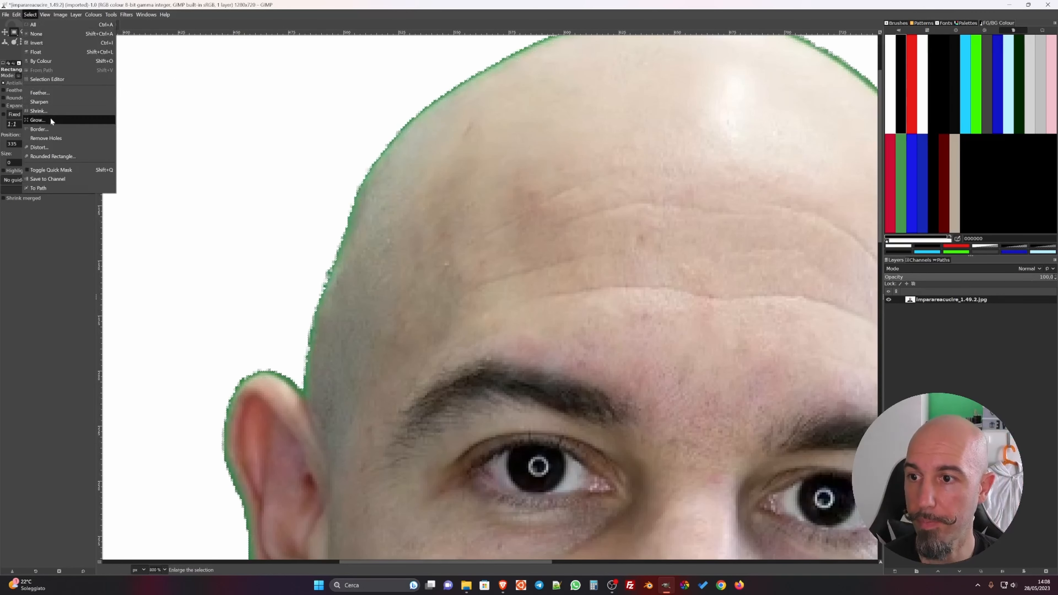
left_click(50, 120)
left_click(59, 145)
Grow the selection once more with the same amount and delete the remaining green fringe along the head and ears.
scroll(336, 155, "down", 2)
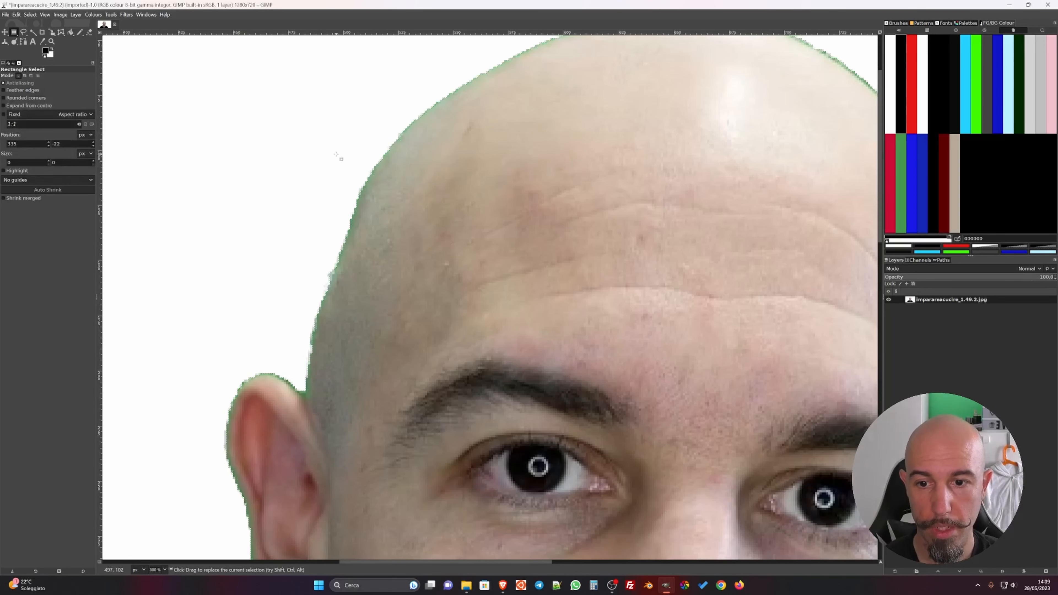
scroll(336, 155, "down", 1)
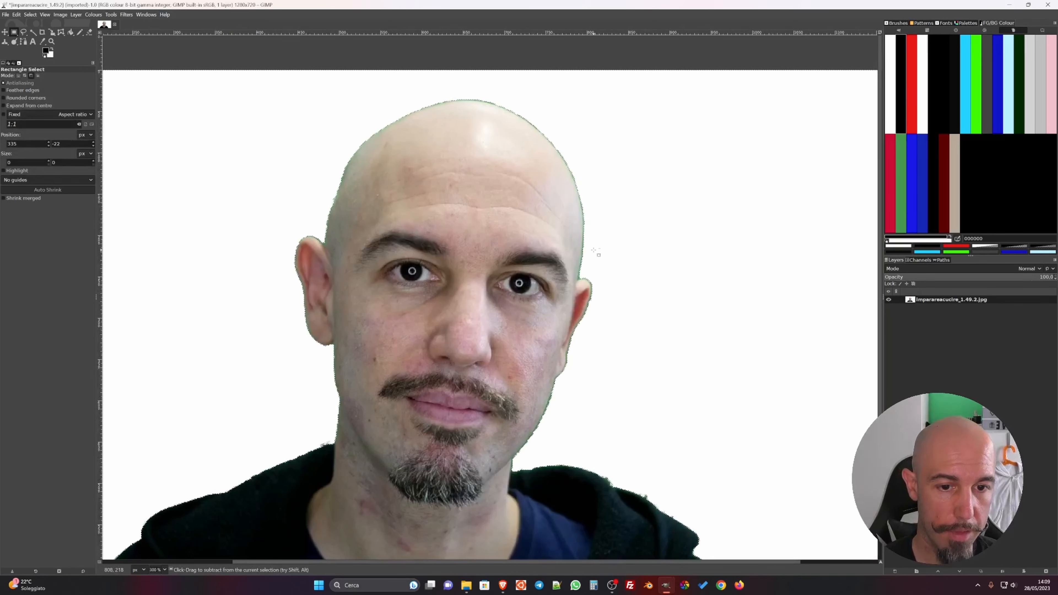
scroll(600, 251, "up", 5)
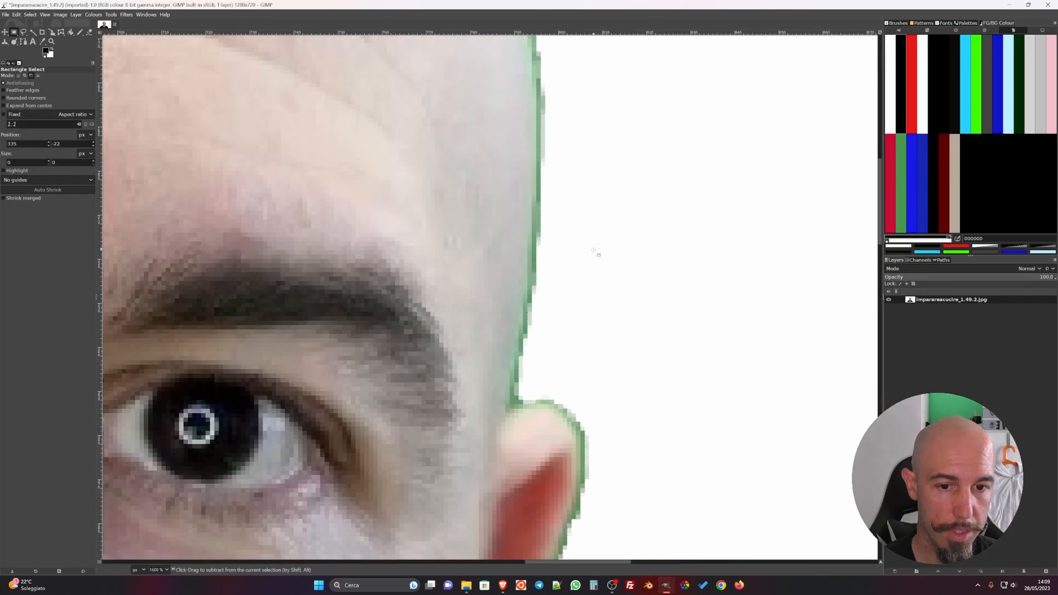
left_click(32, 15)
left_click(45, 120)
key("Return")
key("Delete")
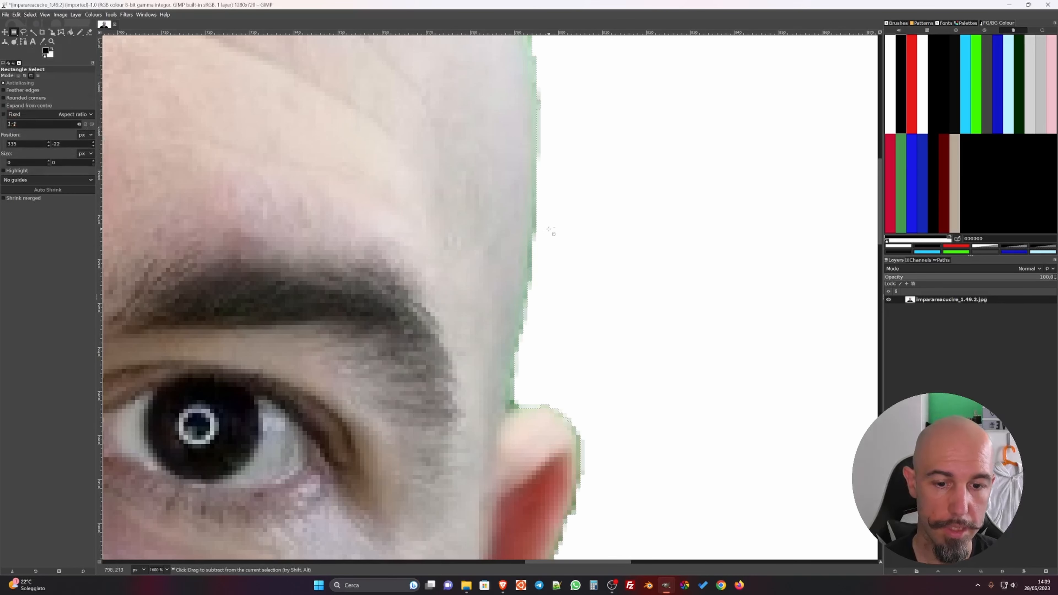
Delete the leftover dark patch in the image's upper-left corner using a rectangular selection about 64 × 35 px, and clear the selection.
scroll(551, 230, "down", 6)
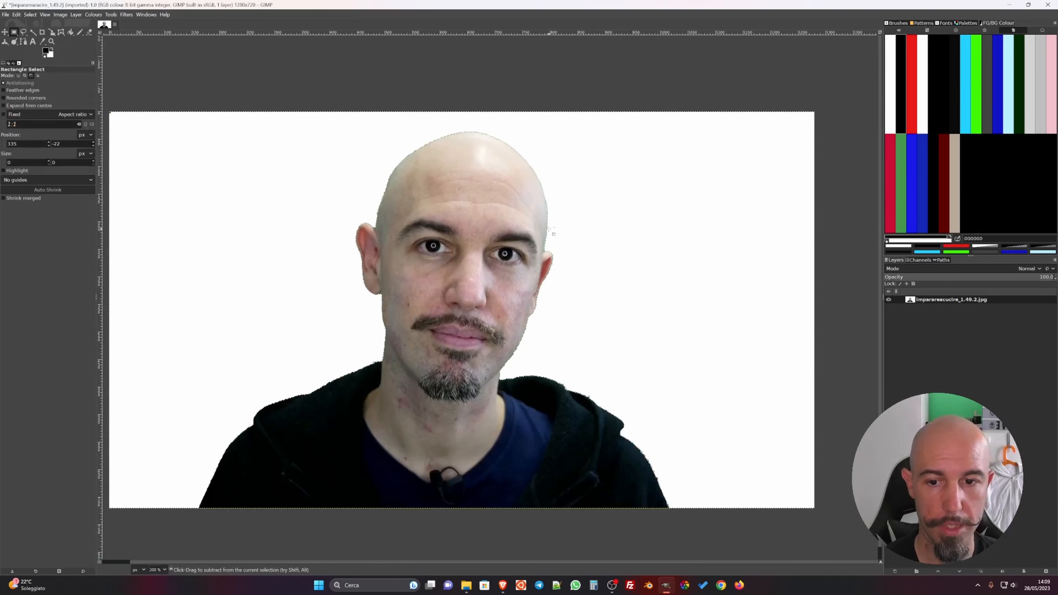
scroll(551, 231, "down", 1)
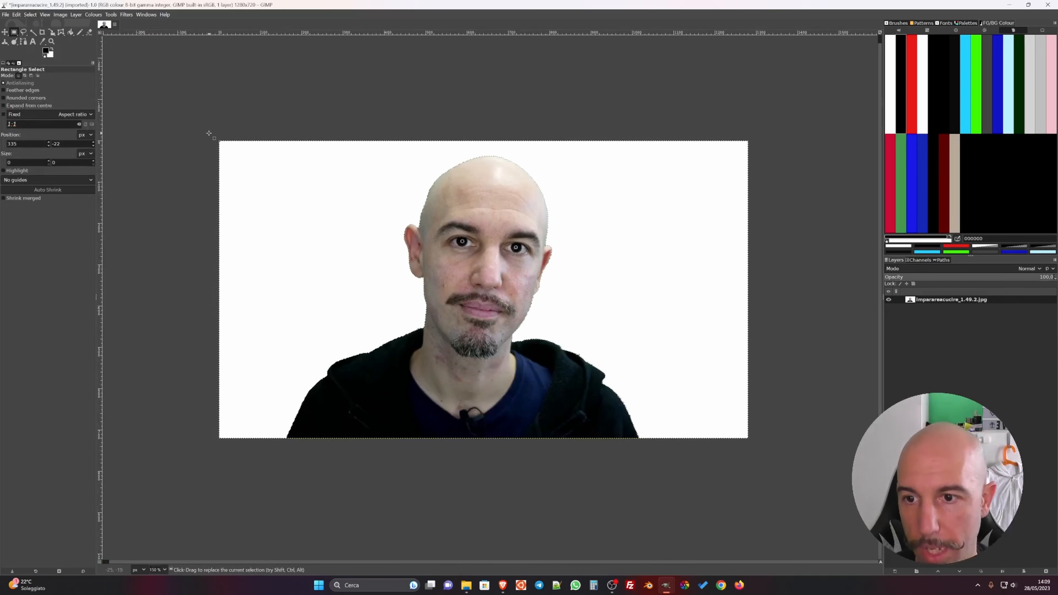
scroll(184, 135, "up", 6)
left_click_drag(276, 110, 441, 204)
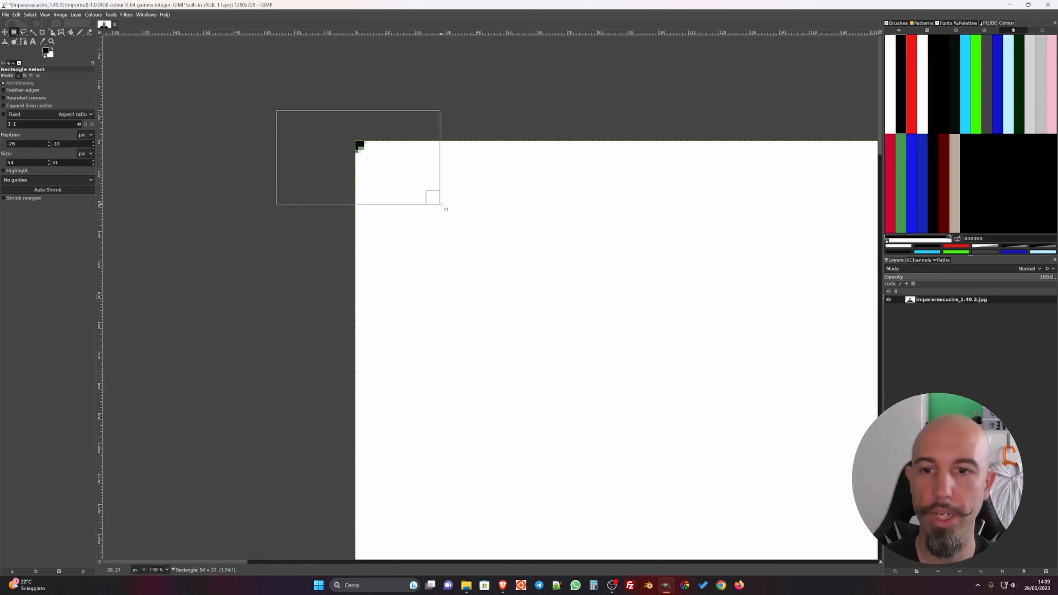
left_click_drag(442, 205, 442, 205)
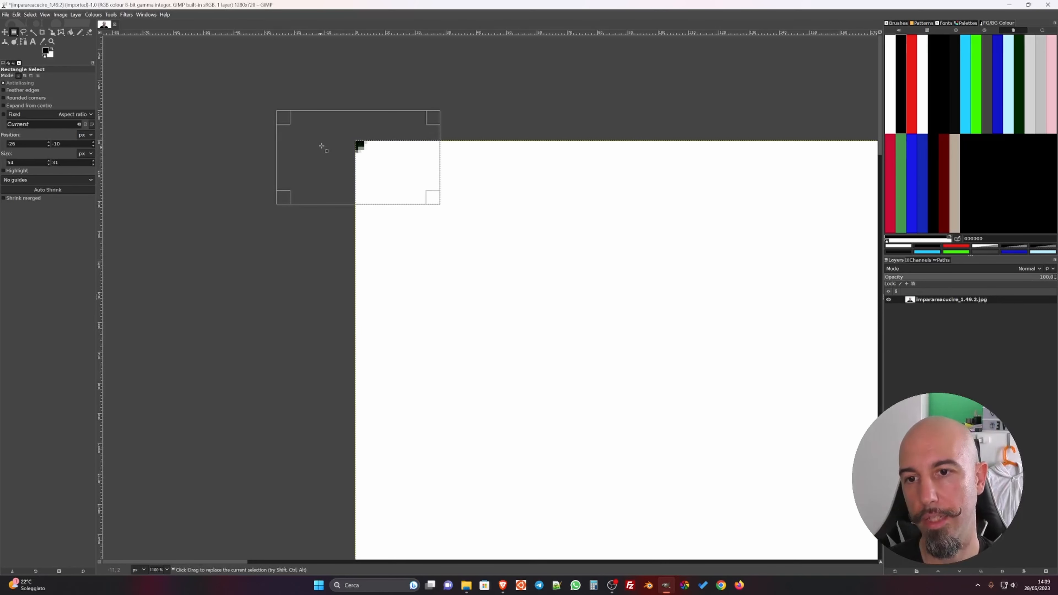
left_click(15, 36)
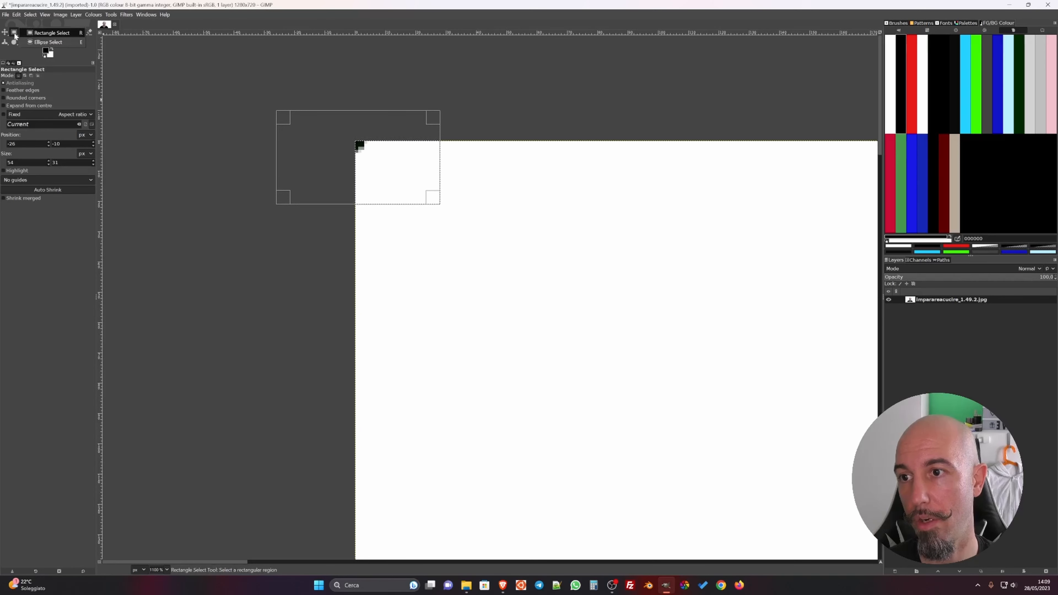
left_click(73, 32)
left_click_drag(264, 99, 459, 204)
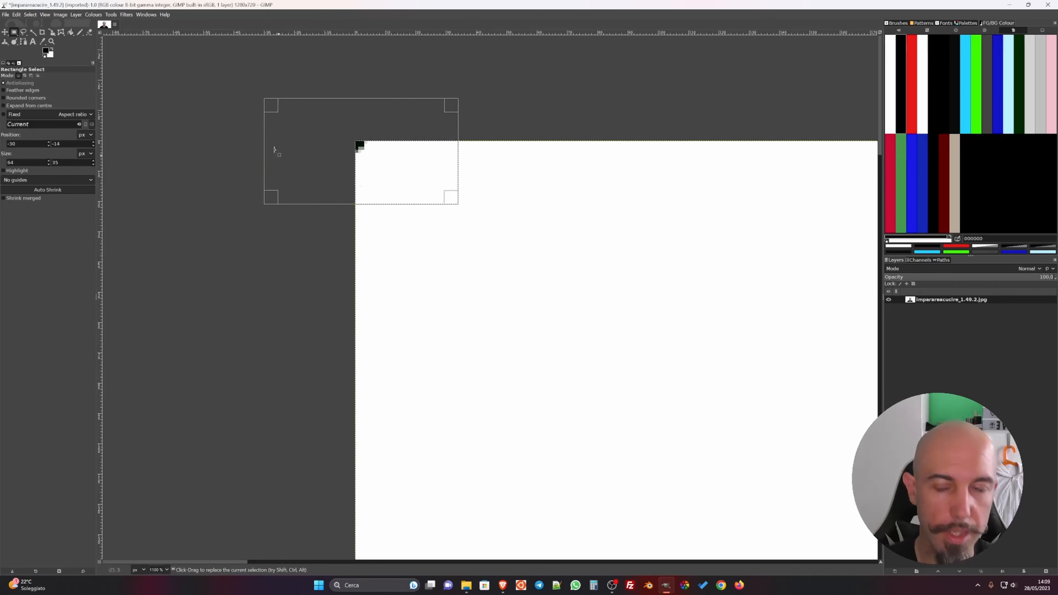
left_click(306, 265)
Select the white background with Fuzzy Select and invert the selection so that it covers the man.
scroll(311, 254, "down", 6)
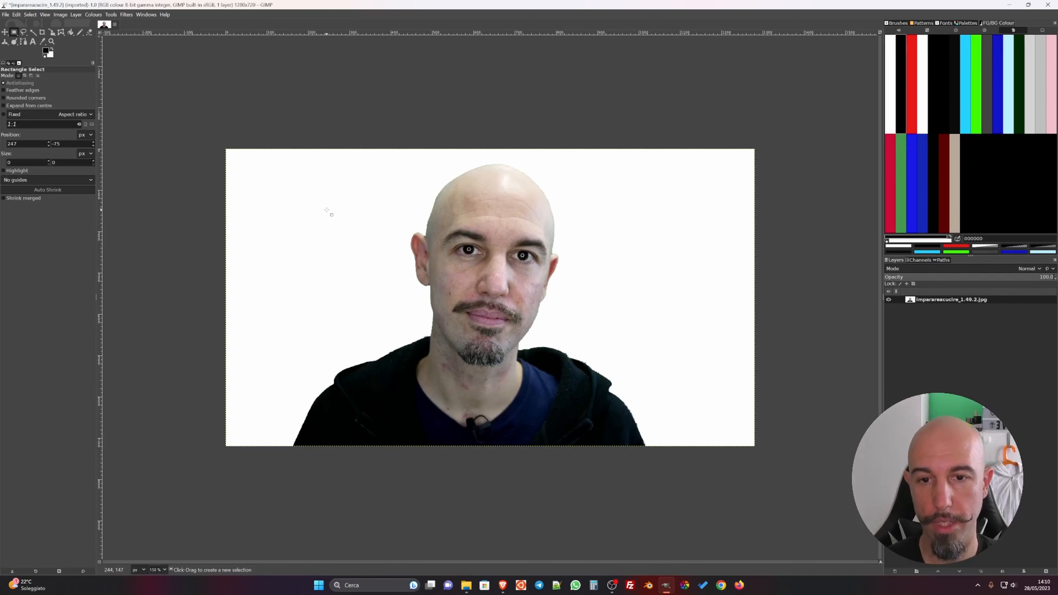
key("u")
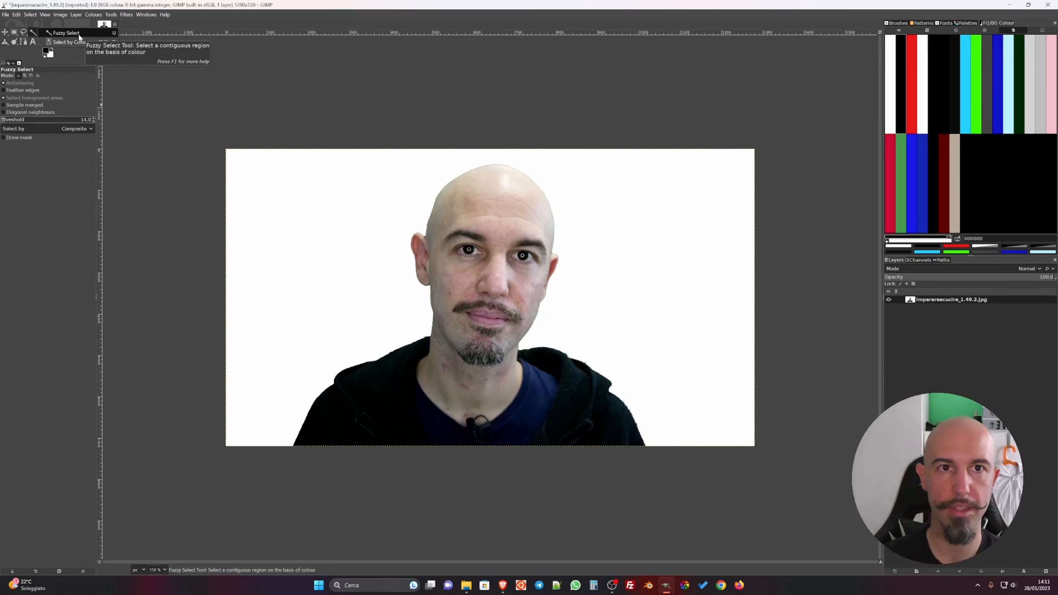
left_click(330, 265)
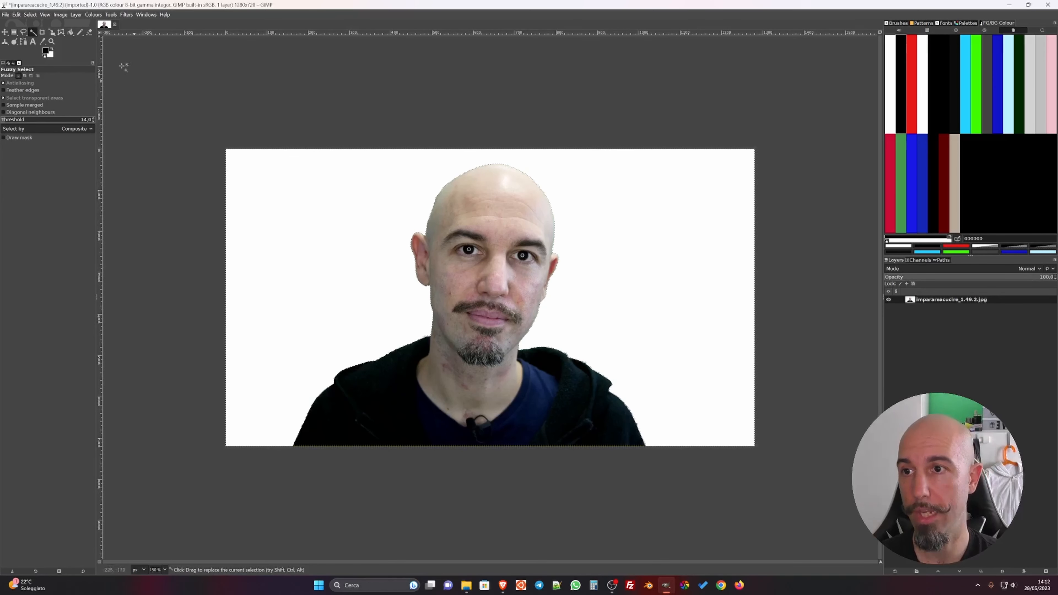
left_click(31, 15)
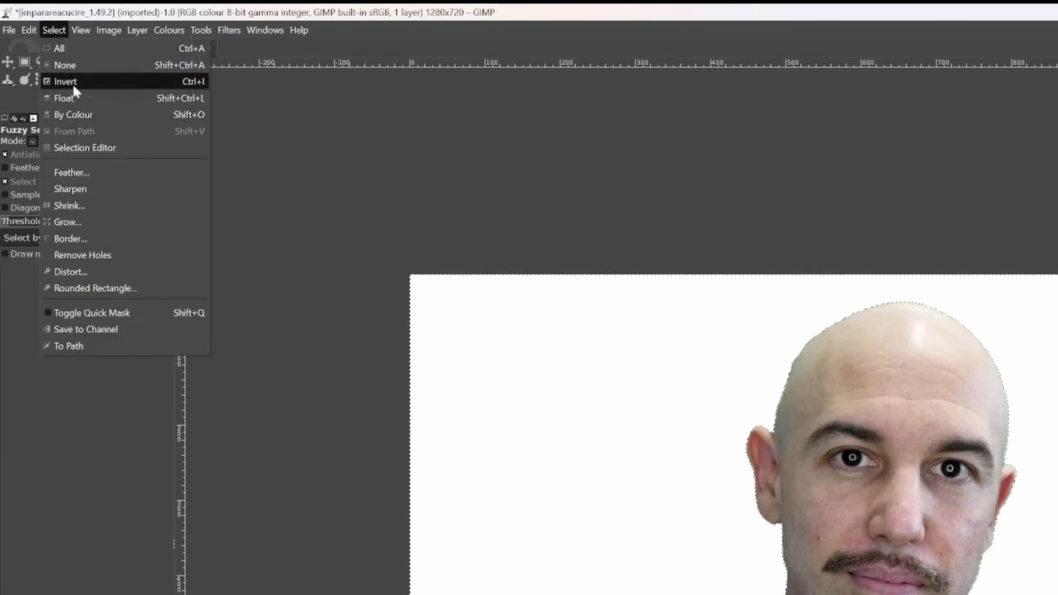
left_click(175, 81)
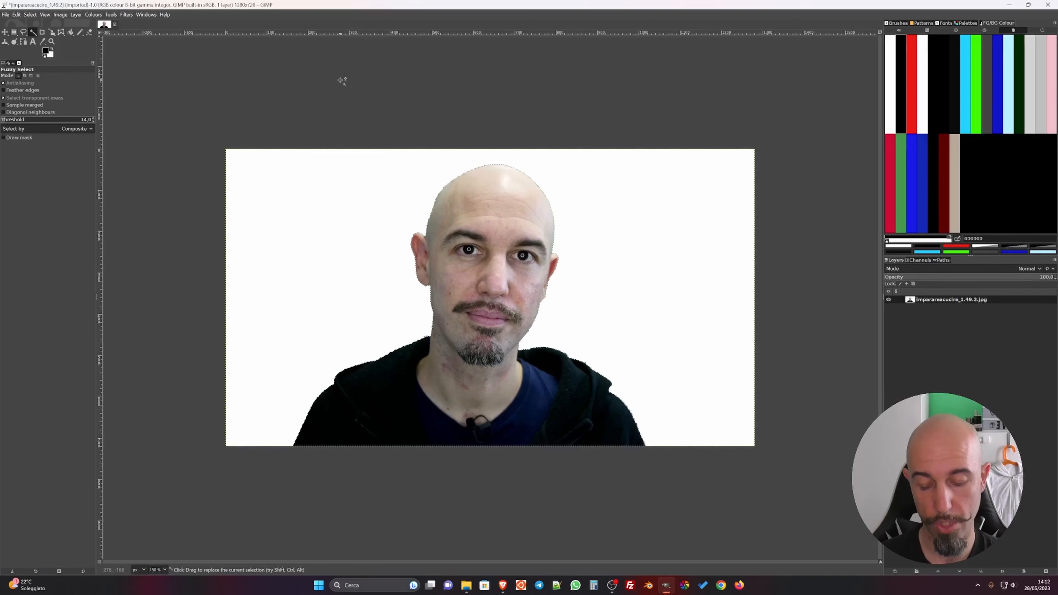
Cut the selected man and paste him onto a separate layer, and hide that pasted layer.
key("ctrl")
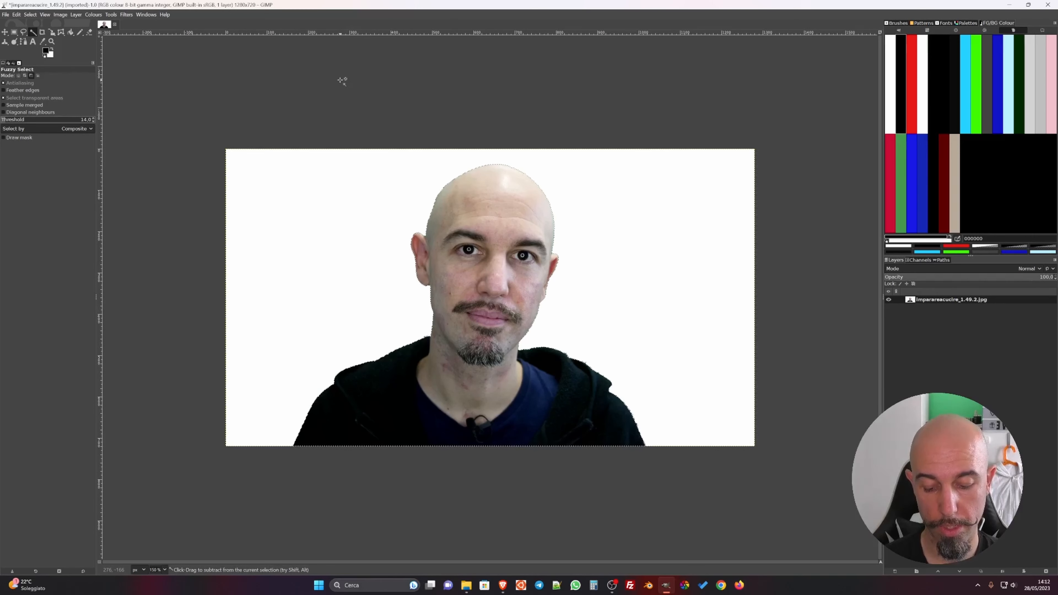
key("ctrl+x")
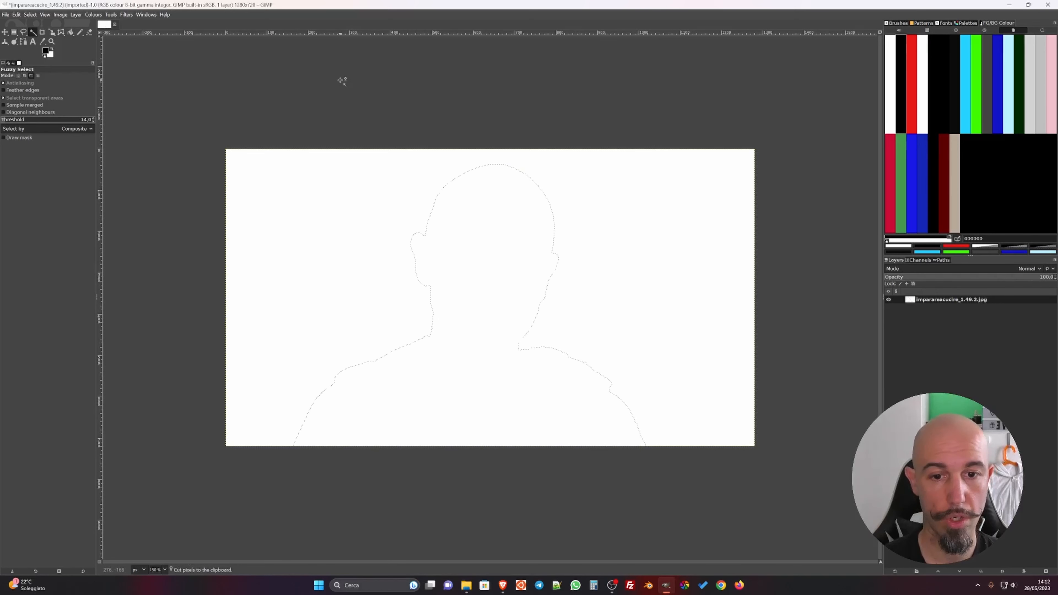
key("ctrl+v")
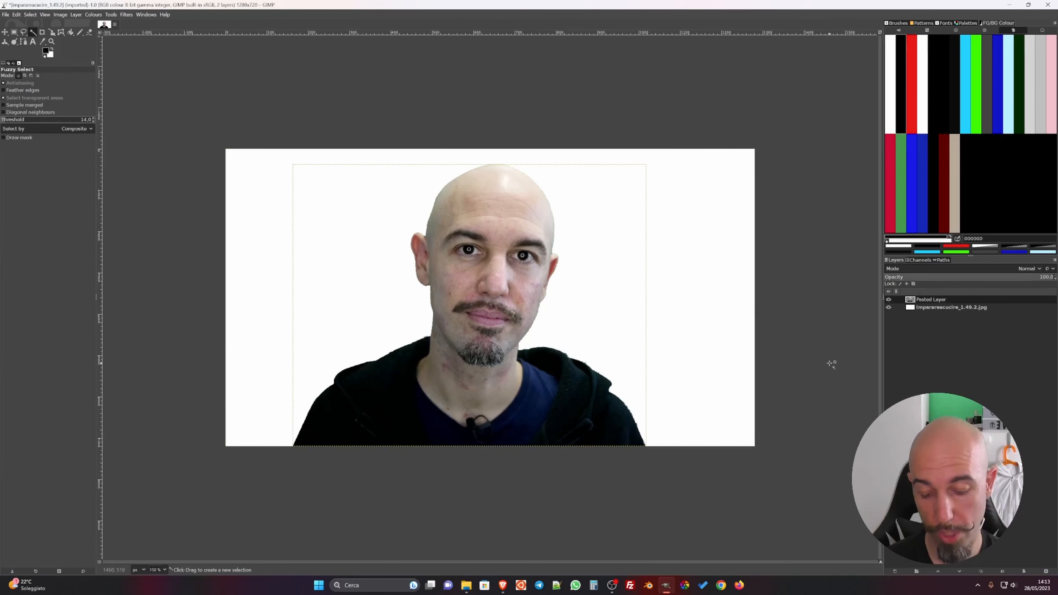
key("ctrl")
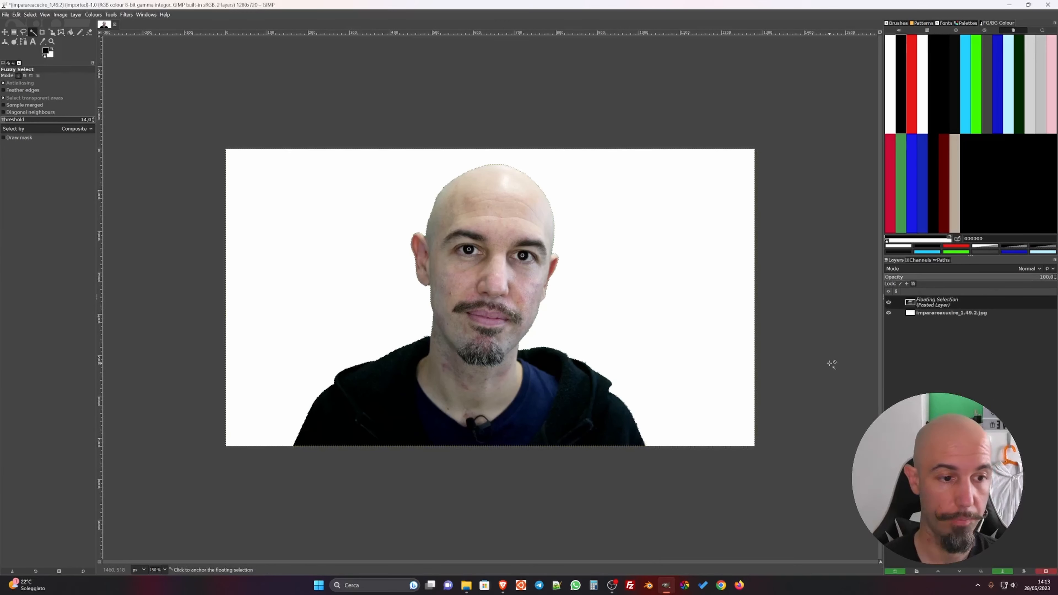
left_click(888, 300)
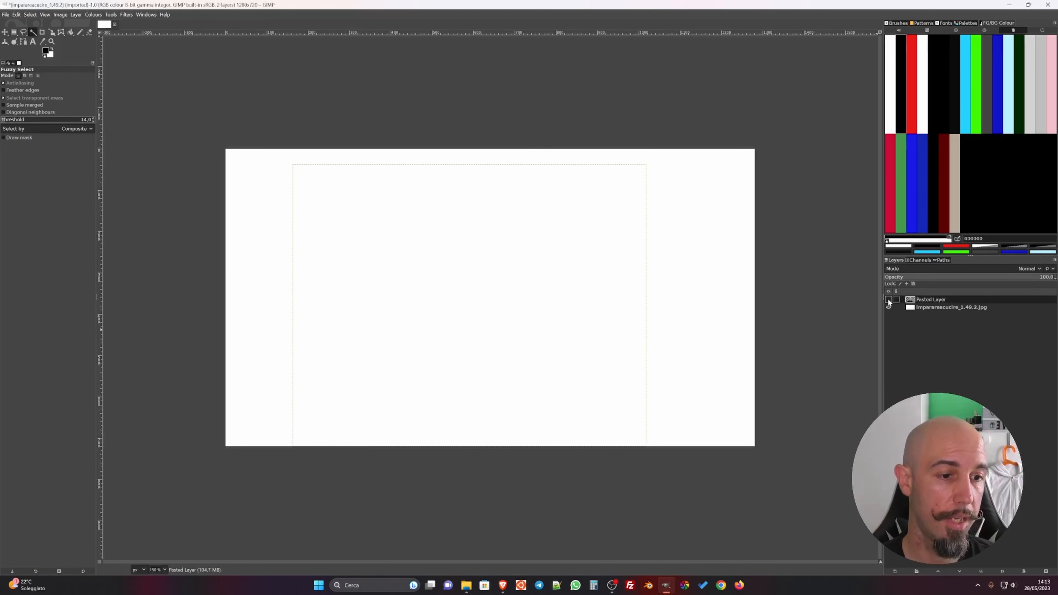
Show the pasted layer of the man and hide the original image layer with the white background.
left_click(889, 300)
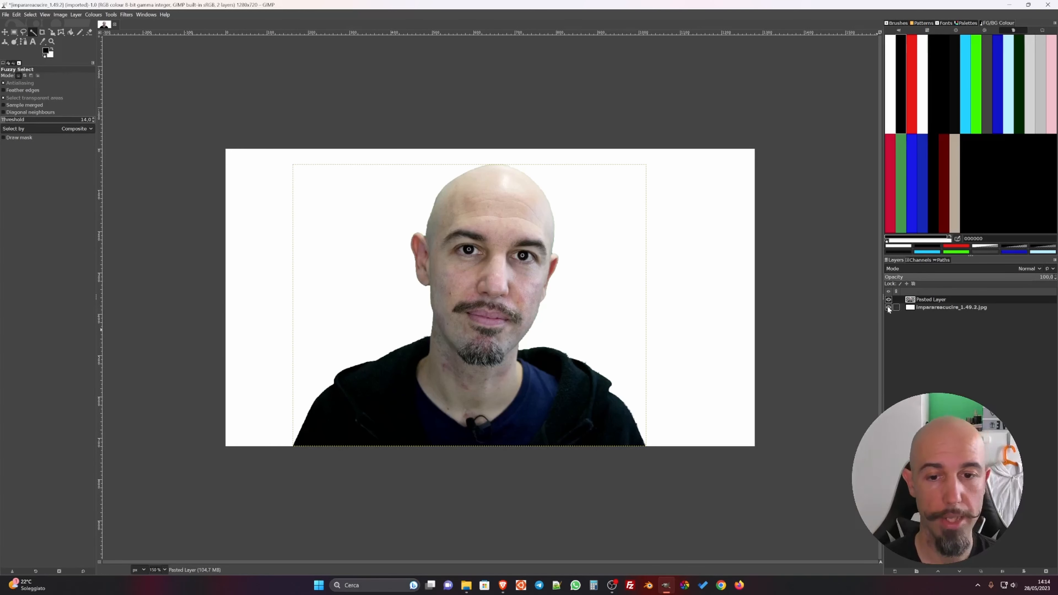
left_click(889, 307)
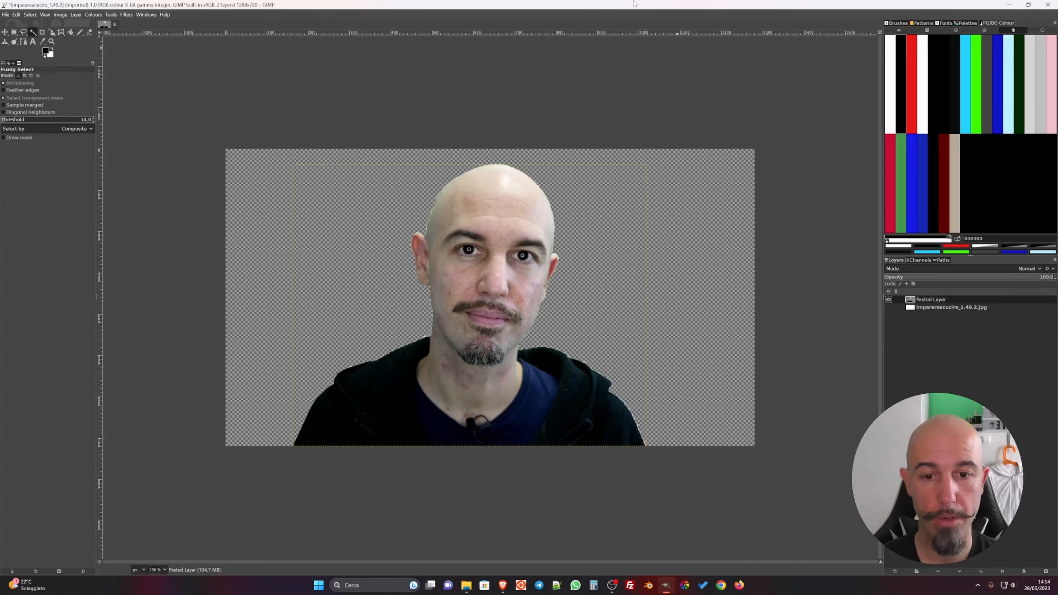
Add pexels-pixabay-271816_bokeh.jpg from the living room folder as a new layer and place it directly beneath the pasted layer of the man.
key("alt+Tab")
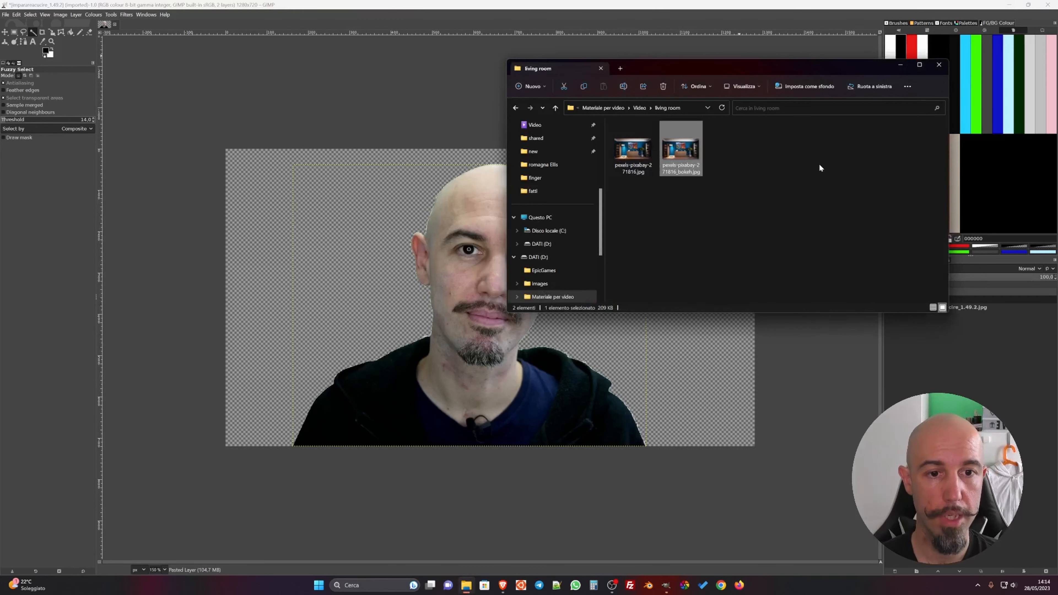
left_click_drag(682, 153, 365, 267)
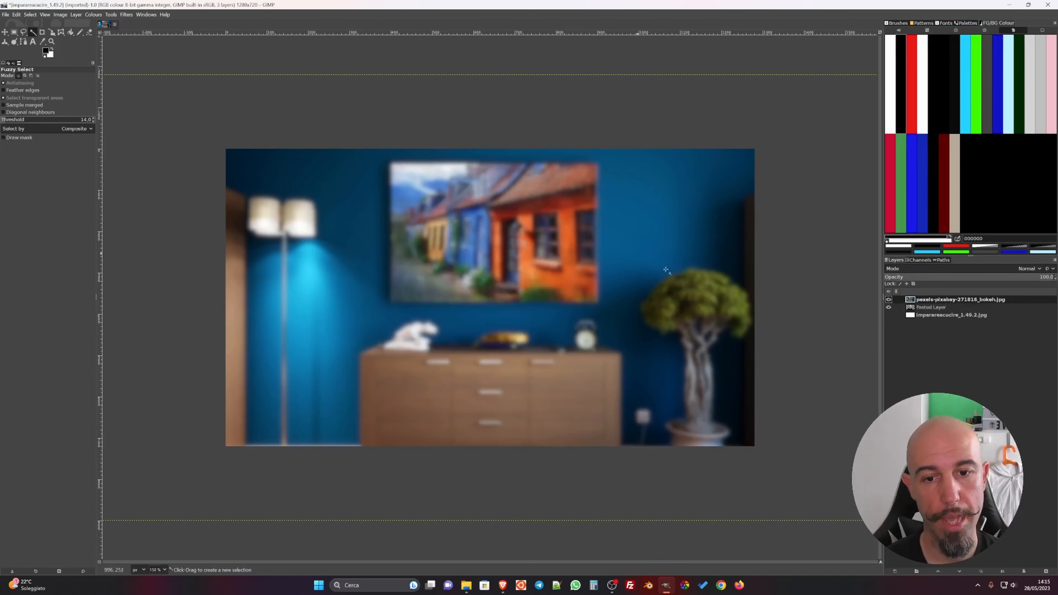
left_click(888, 299)
left_click(888, 300)
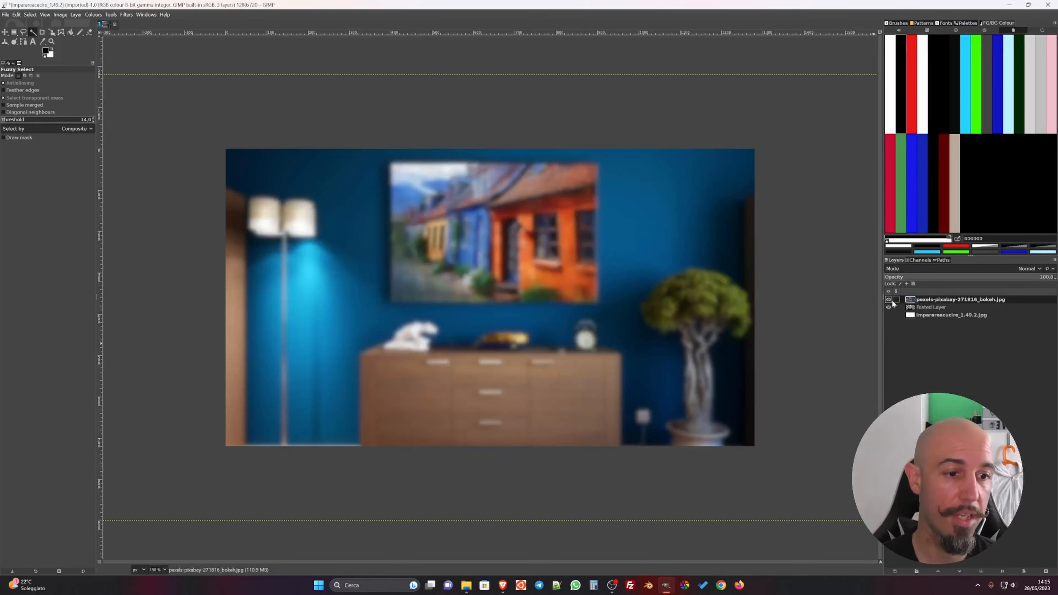
left_click_drag(925, 300, 927, 313)
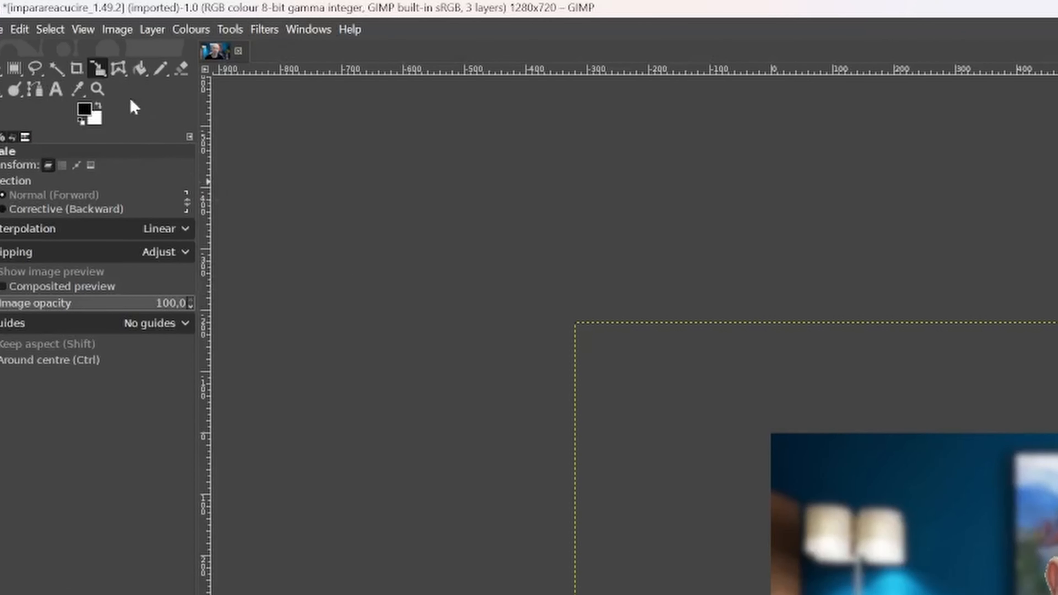
Scale the living room layer proportionally to 1280 × 720 px with the Scale tool and position it over the canvas.
right_click(99, 69)
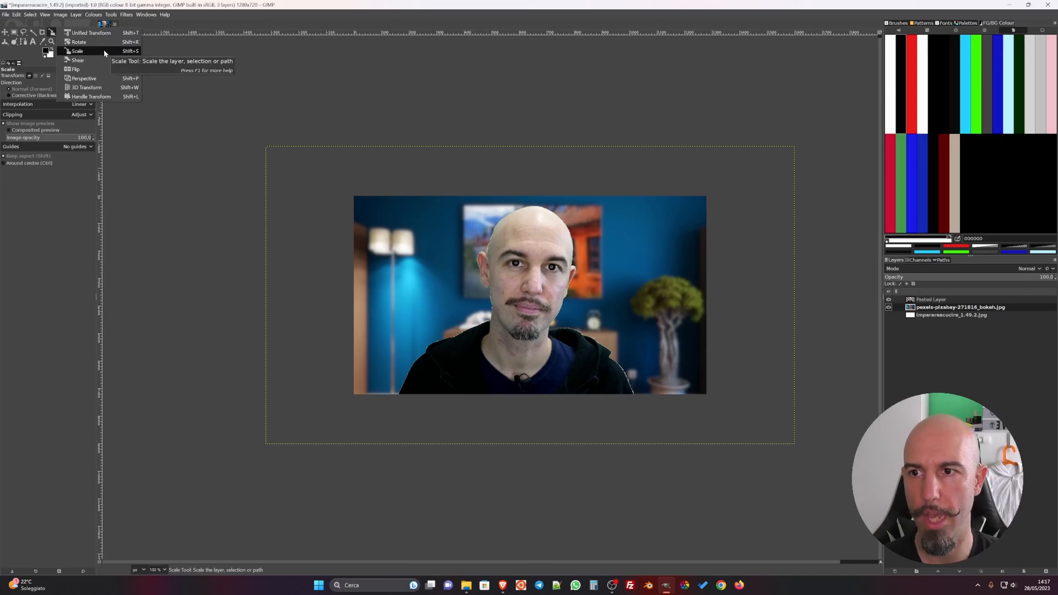
left_click(104, 50)
left_click(276, 217)
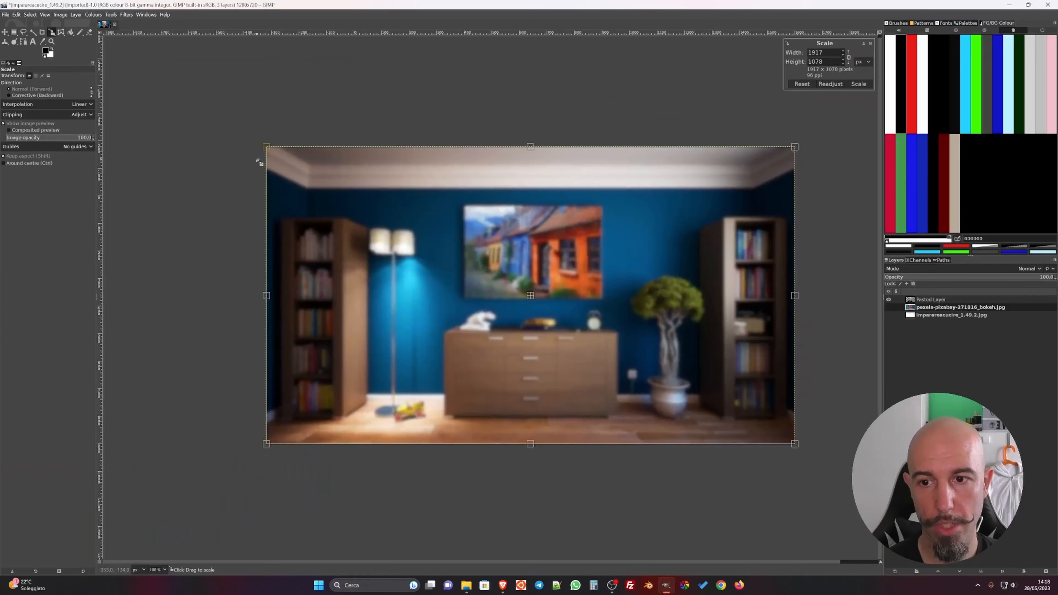
left_click_drag(257, 159, 285, 163)
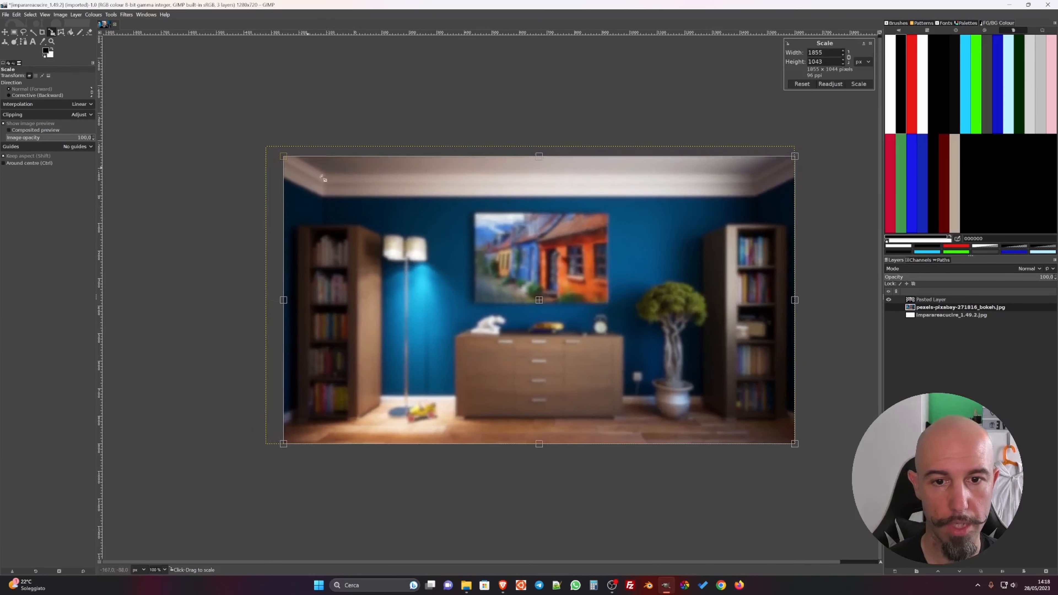
left_click_drag(550, 164, 550, 179)
left_click_drag(783, 448, 702, 407)
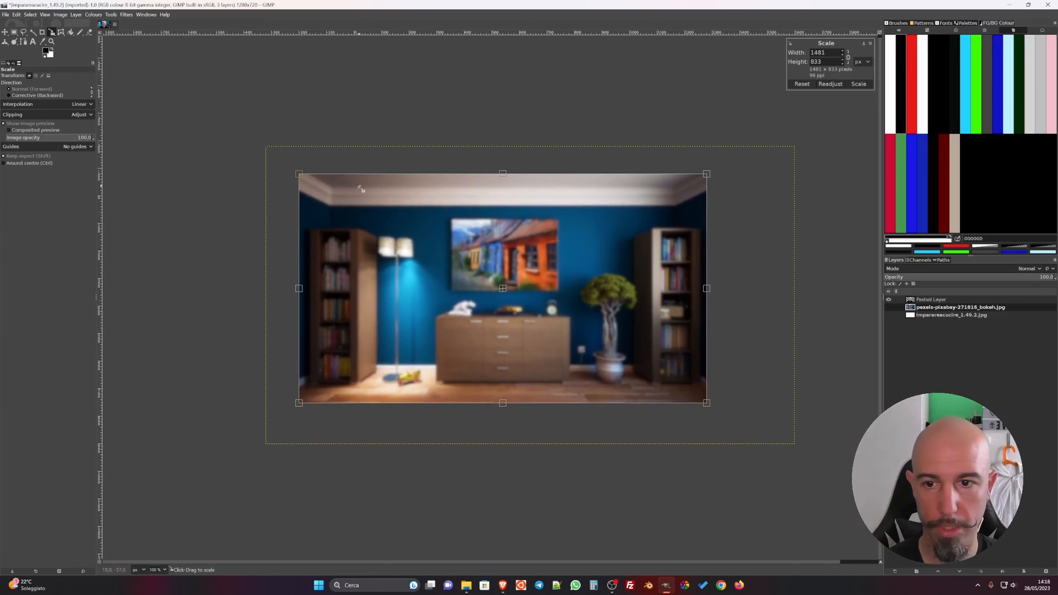
left_click_drag(299, 175, 354, 196)
mouse_move(531, 296)
left_mouse_down()
mouse_move(495, 269)
mouse_move(489, 281)
mouse_move(555, 280)
mouse_move(562, 304)
mouse_move(564, 279)
mouse_move(497, 277)
mouse_move(533, 301)
left_mouse_up()
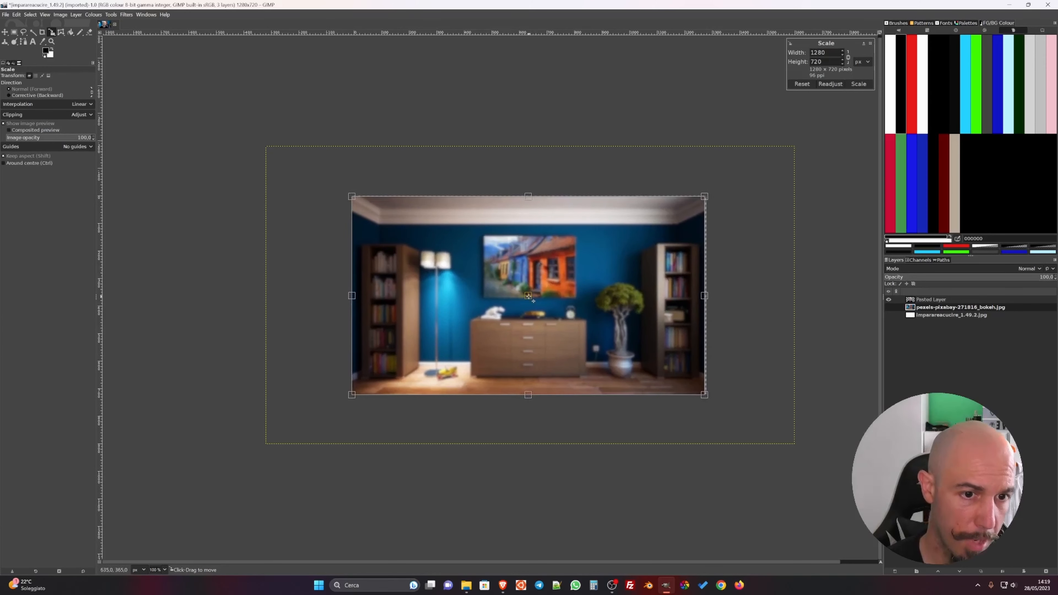
Enable Snap to Grid and Show Grid, align the resized living room exactly with the canvas and apply the scaling.
left_click(45, 14)
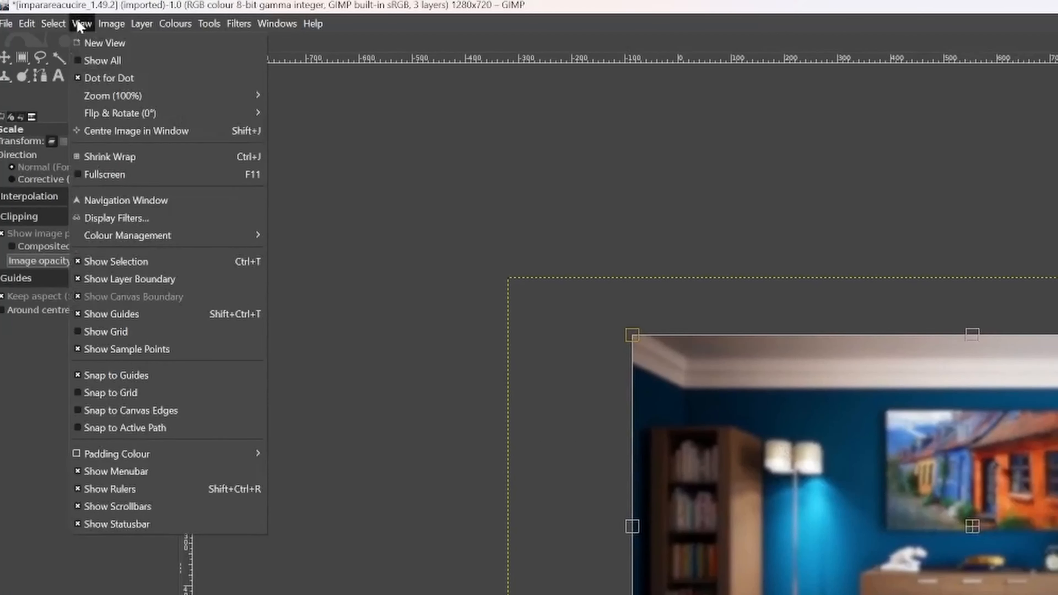
left_click(104, 393)
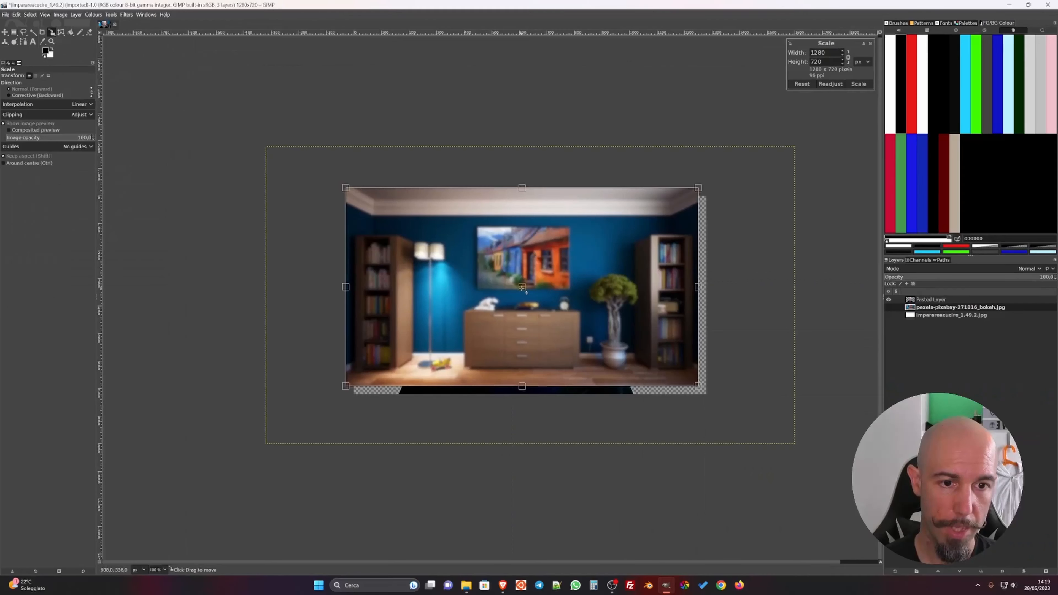
left_click_drag(526, 293, 557, 268)
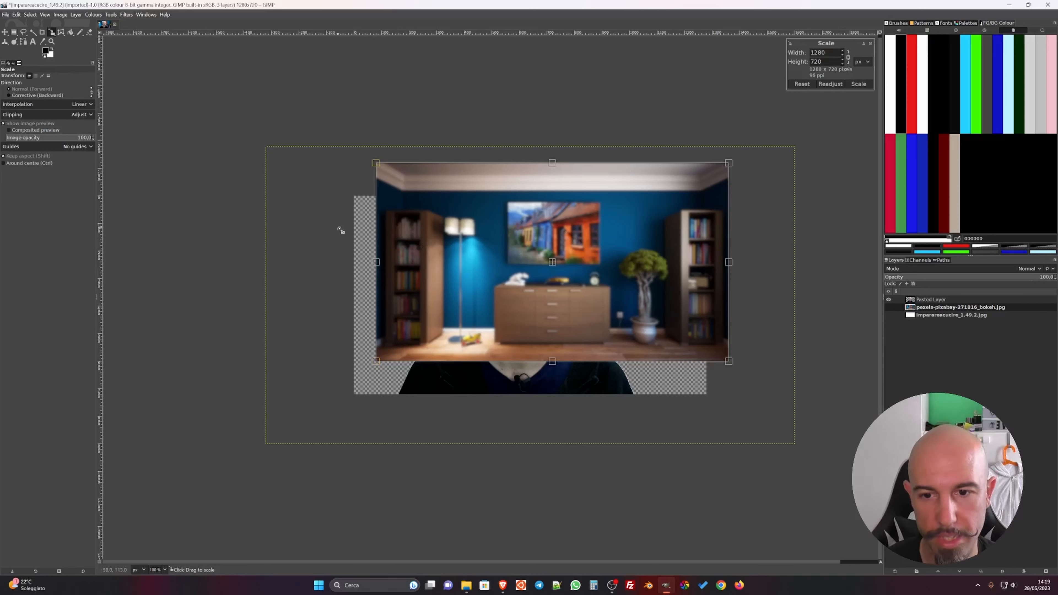
left_click(44, 14)
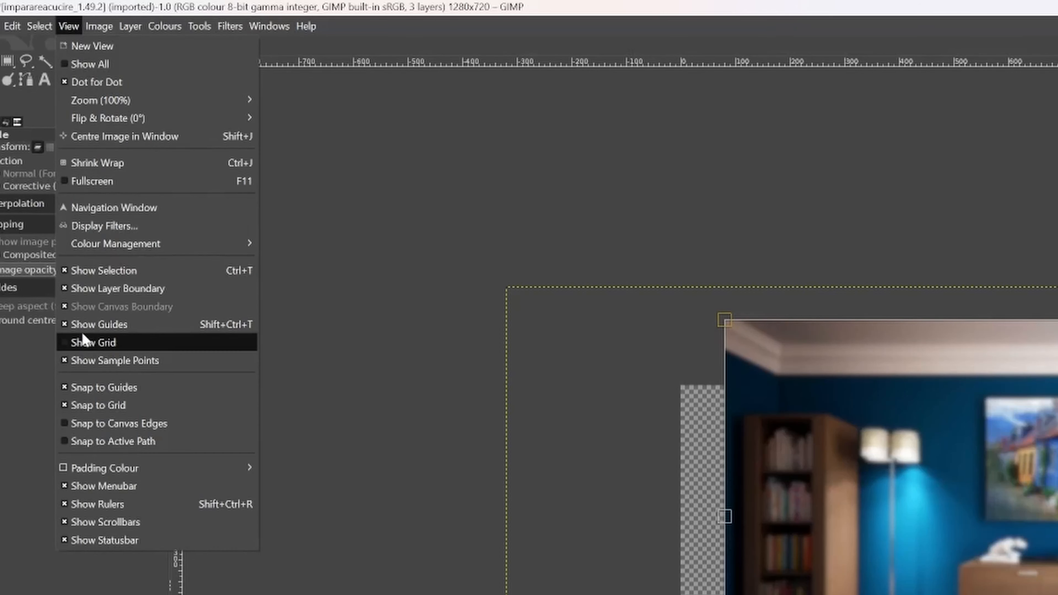
left_click(83, 342)
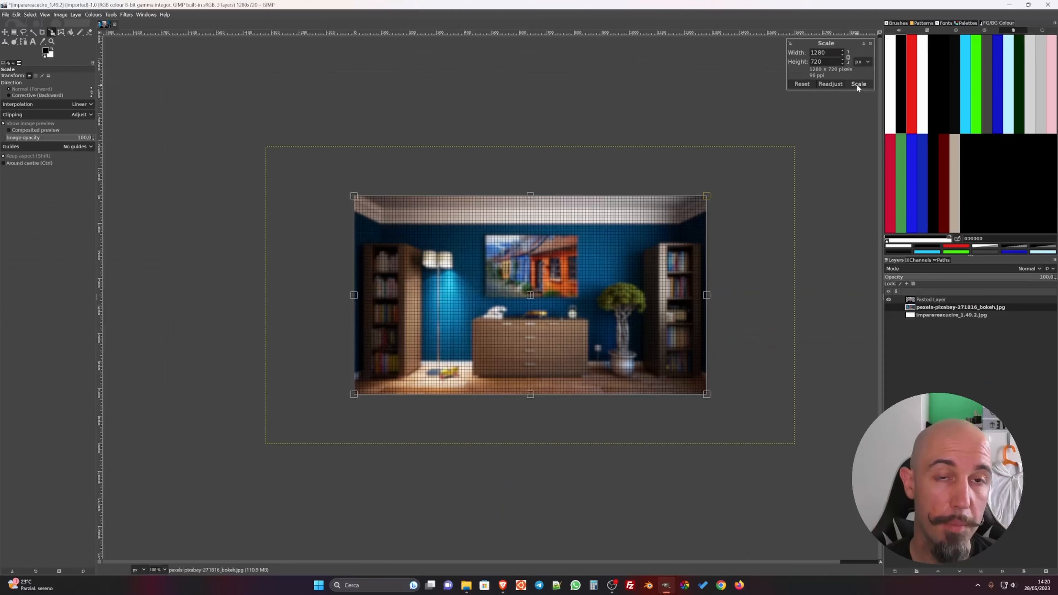
left_click(858, 83)
Turn off grid snapping and hide the grid.
left_click(44, 14)
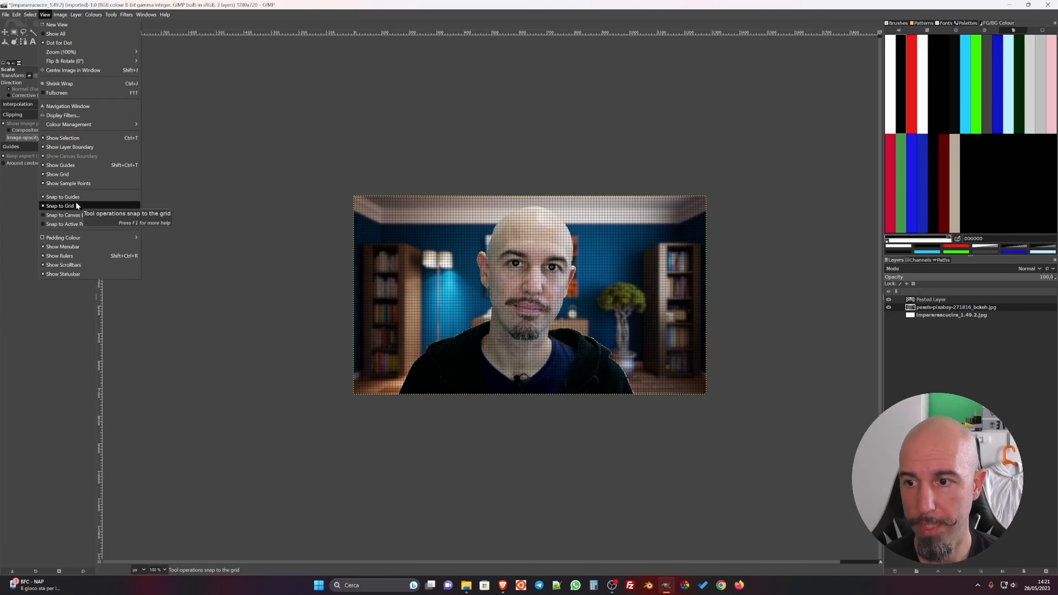
left_click(59, 206)
left_click(45, 15)
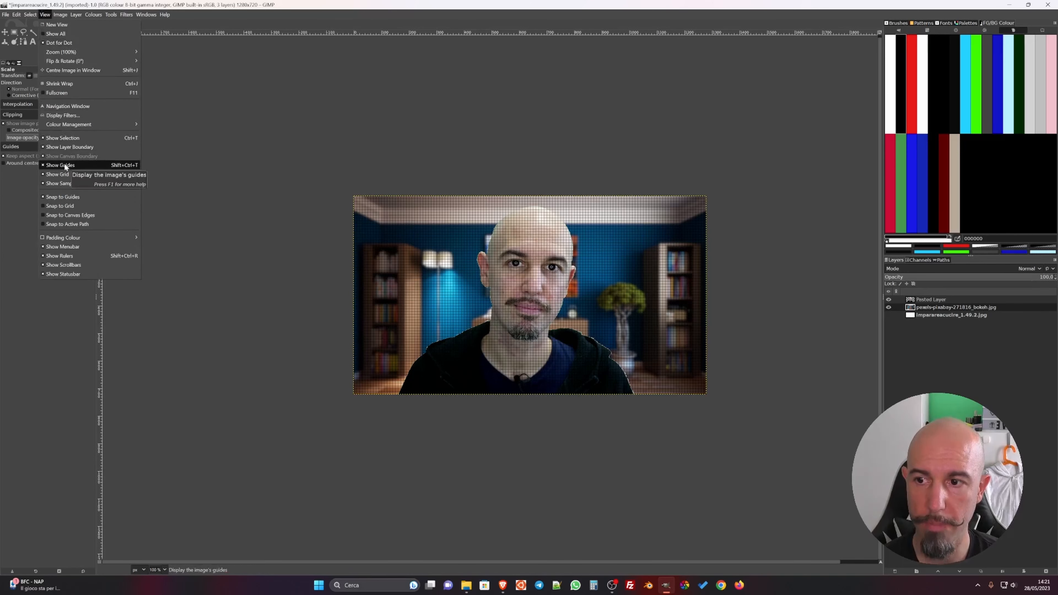
left_click(59, 174)
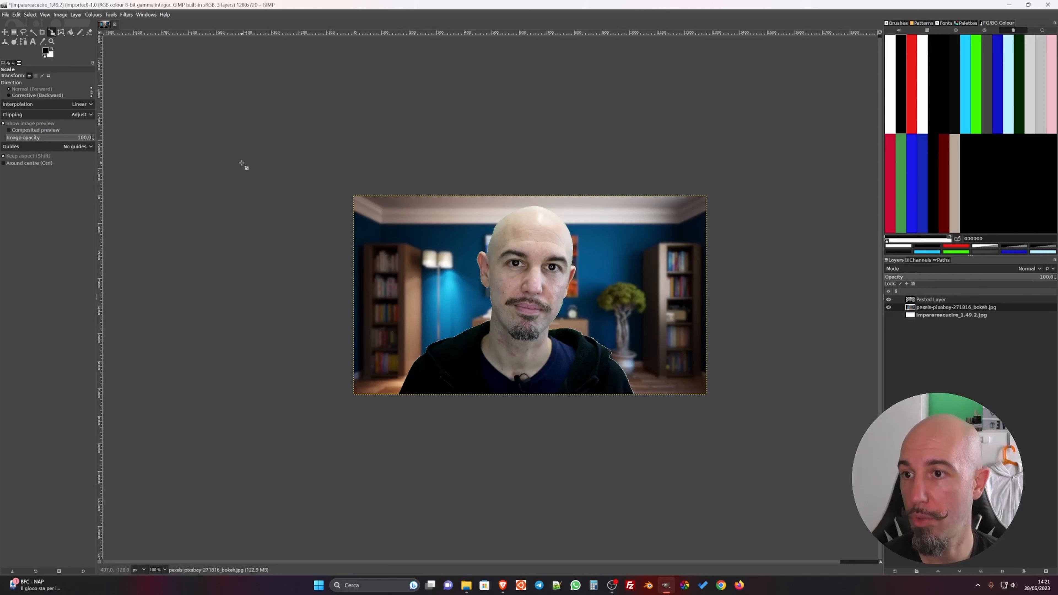
right_click(218, 170)
key("Escape")
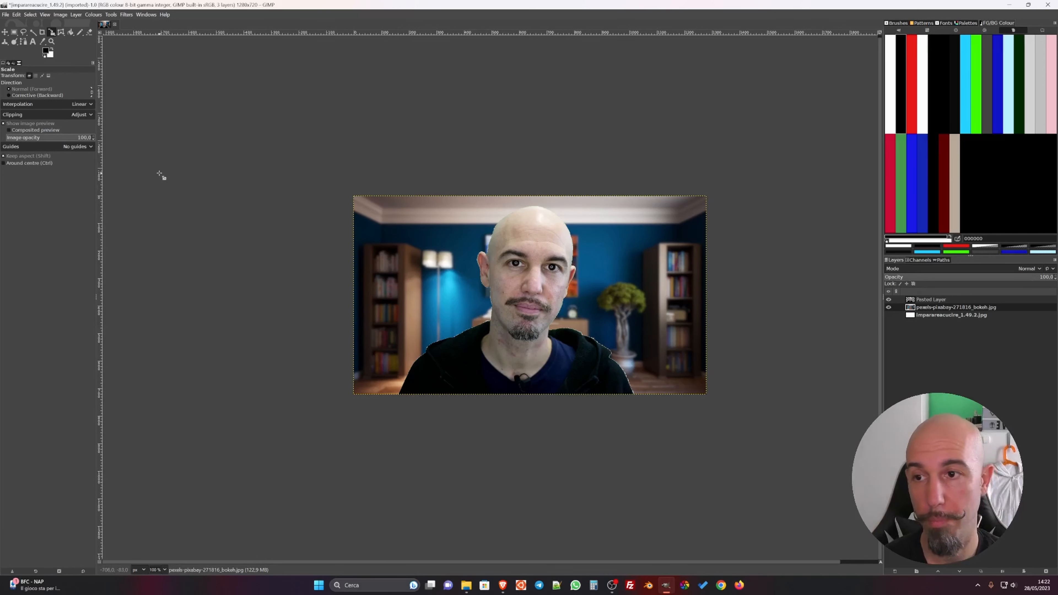
Add the text COVER in Gentium Basic Bold Italic at 115 px in the image's upper-left area, beside the man's head.
left_click(33, 41)
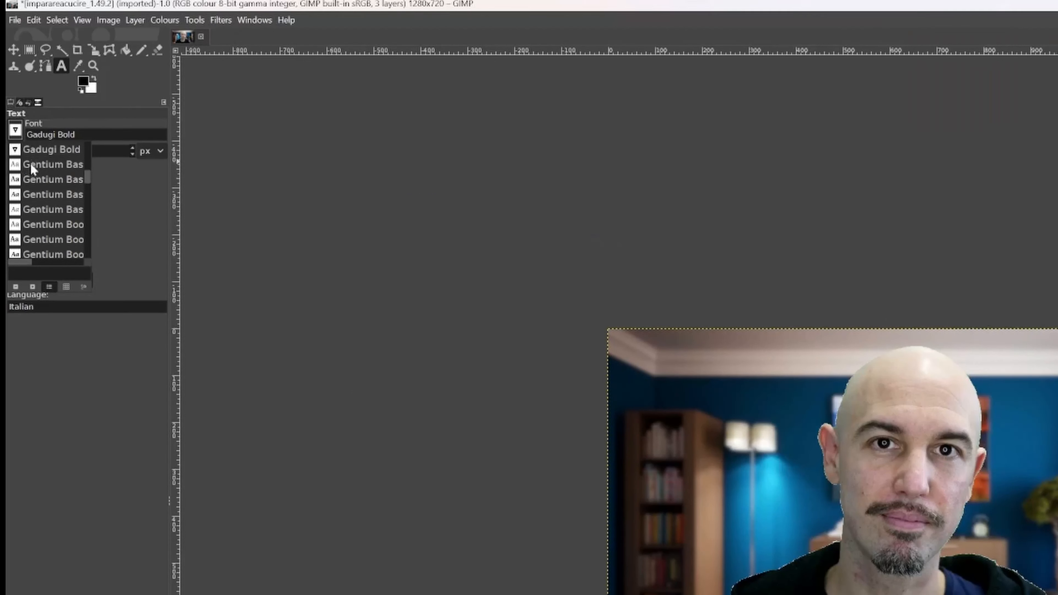
left_click(31, 179)
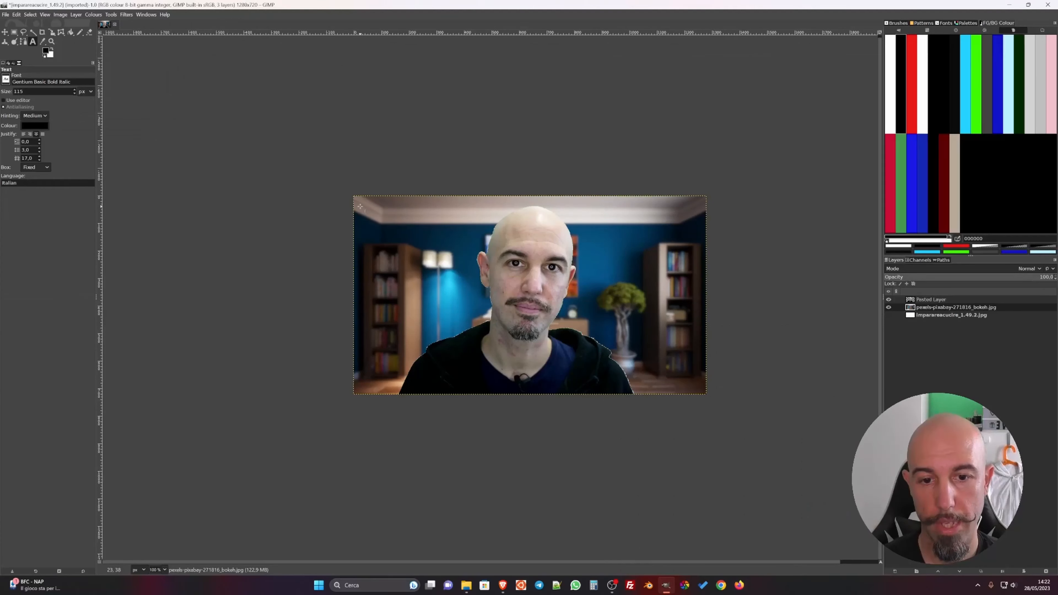
left_click_drag(620, 347, 832, 508)
left_click_drag(484, 301, 491, 298)
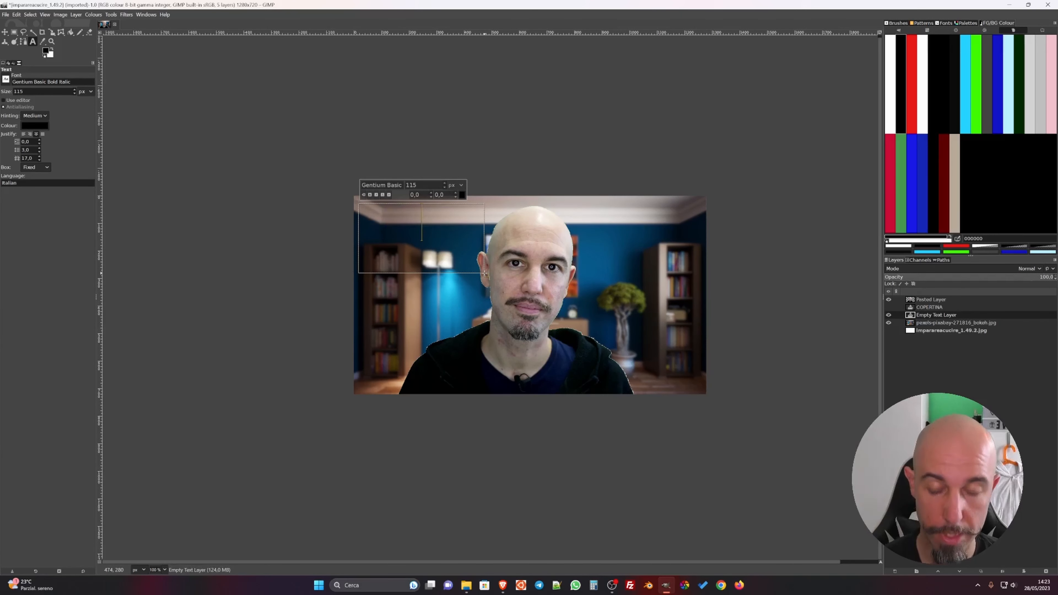
type("COVER")
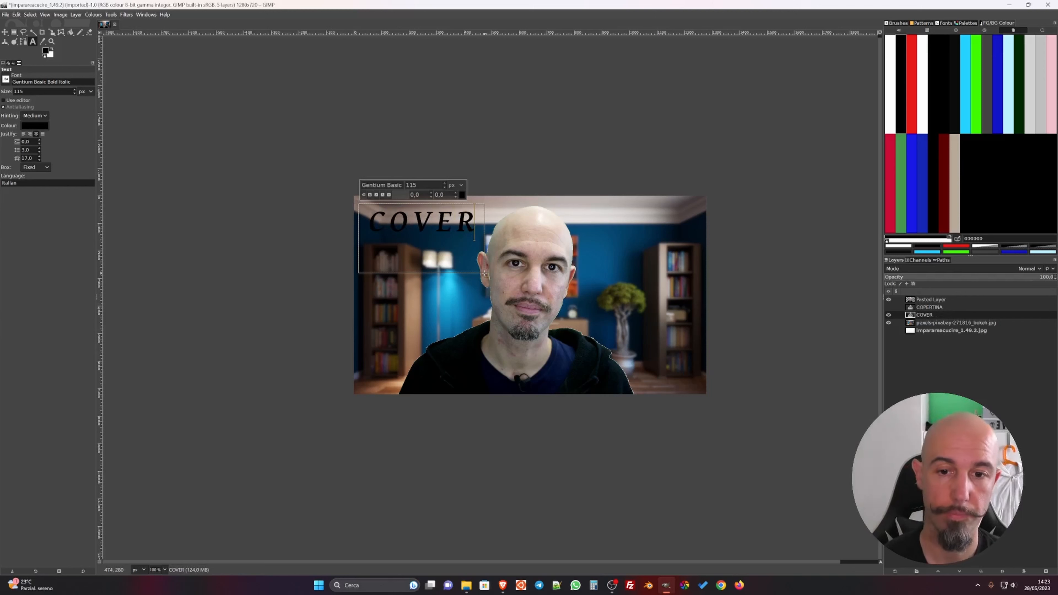
Change the colour of the whole COVER text to white (ffffff).
key("ctrl+a")
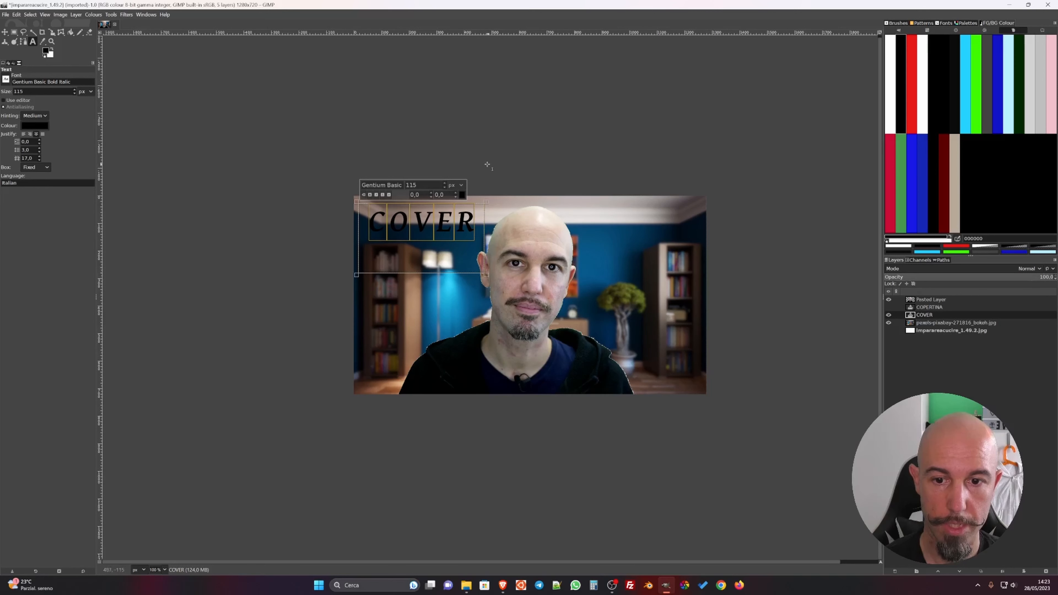
left_click(460, 195)
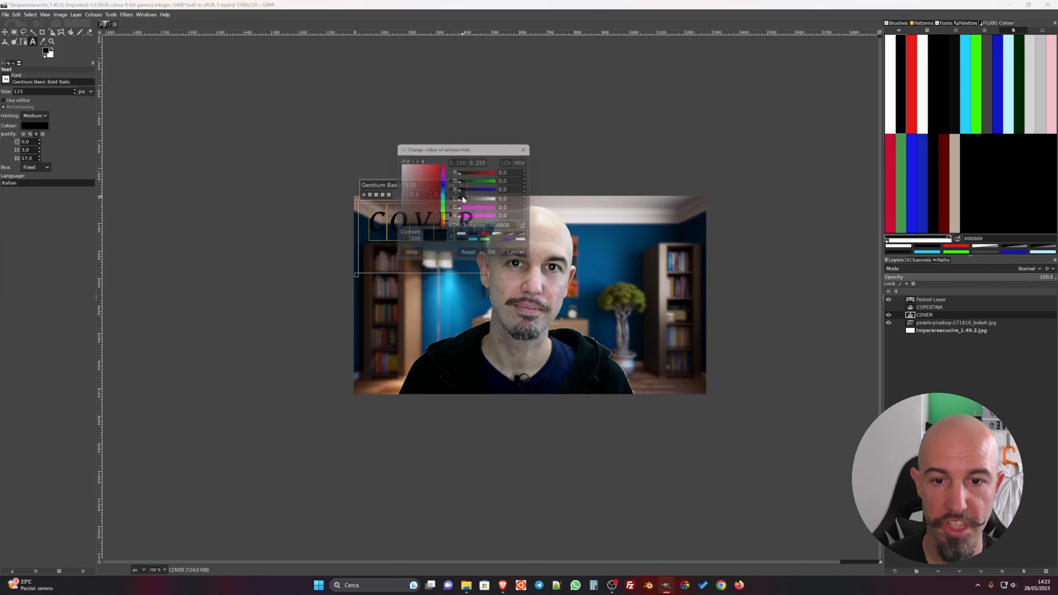
left_click(462, 237)
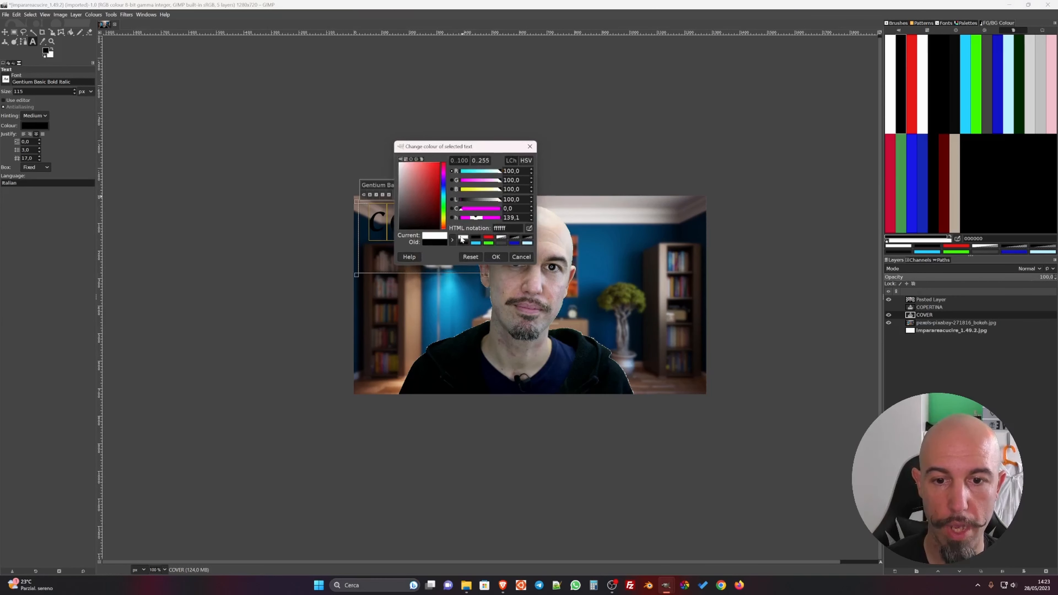
left_click(496, 257)
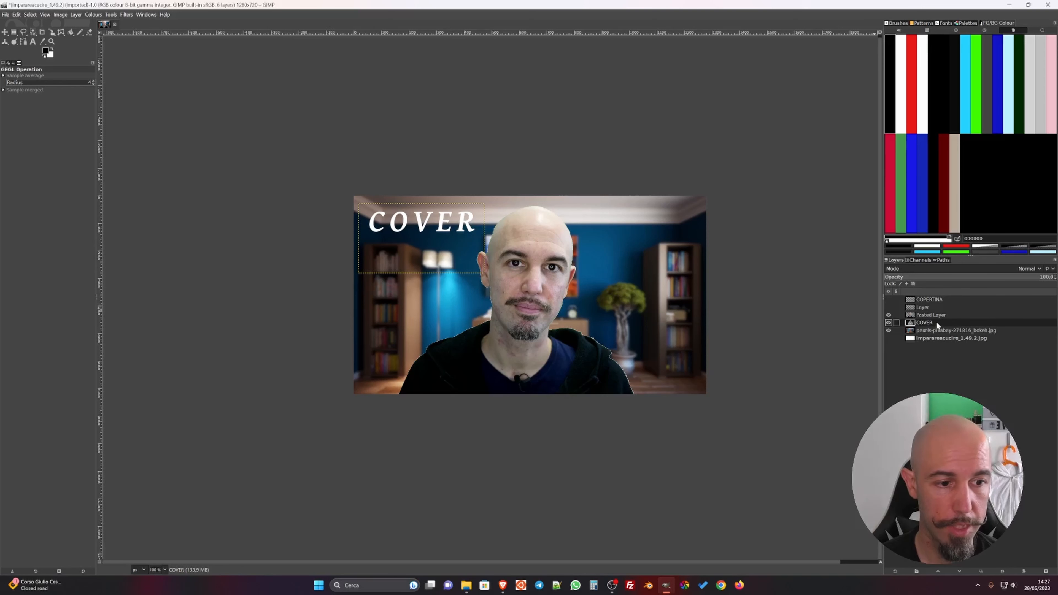
Select the white COVER letters with Select by Colour and grow the selection by 10 px.
mouse_move(33, 33)
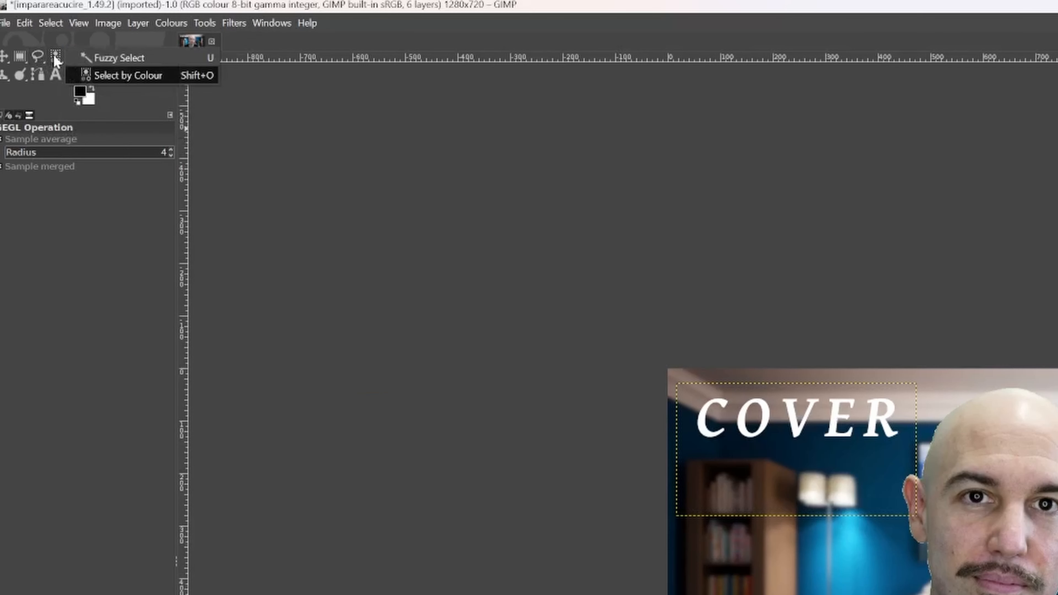
left_click(121, 76)
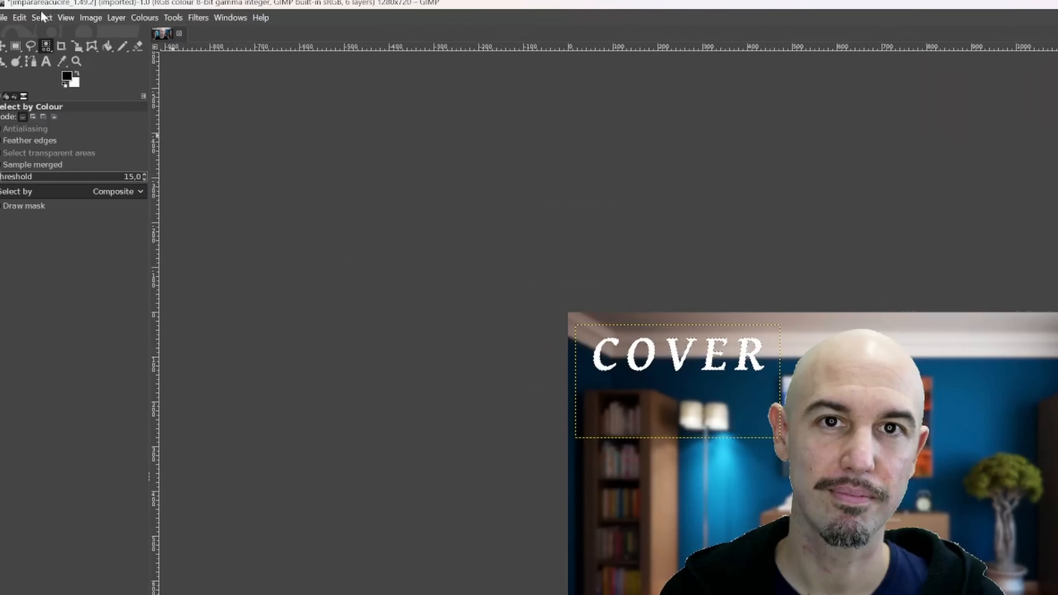
left_click(30, 14)
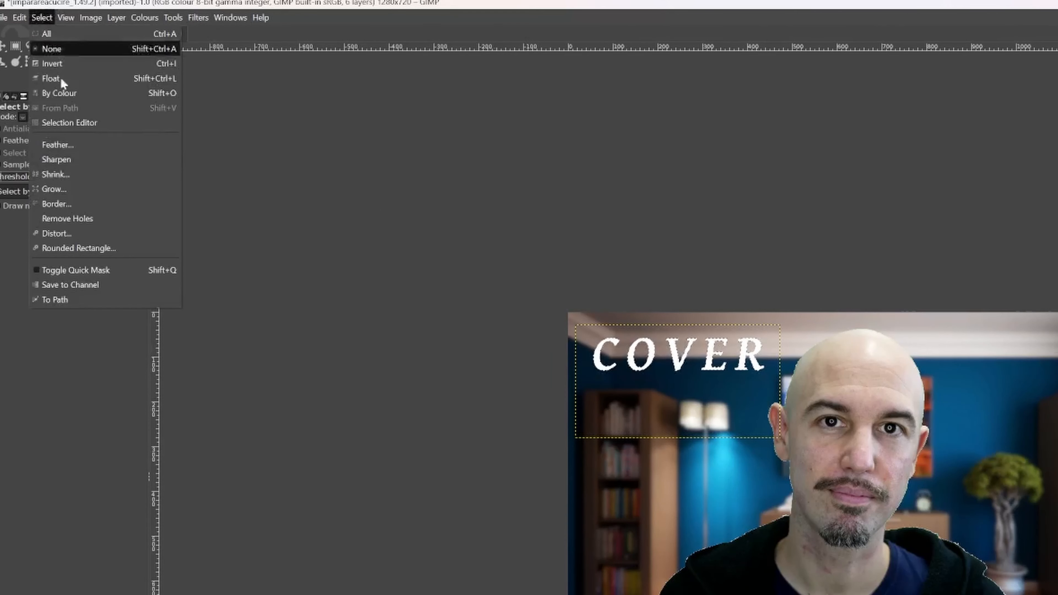
left_click(62, 189)
left_click_drag(30, 160, 514, 196)
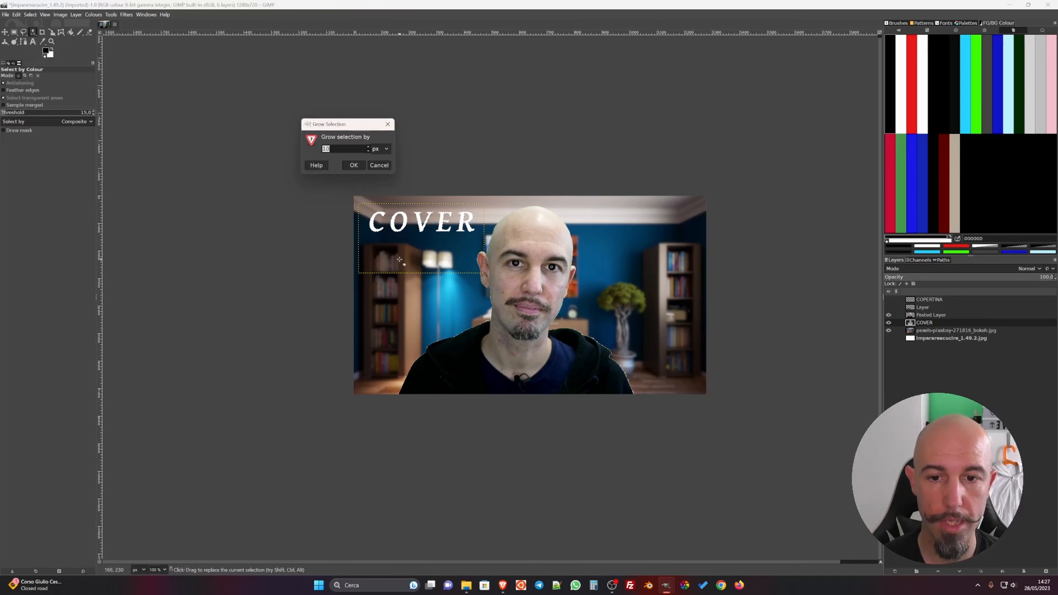
key("Return")
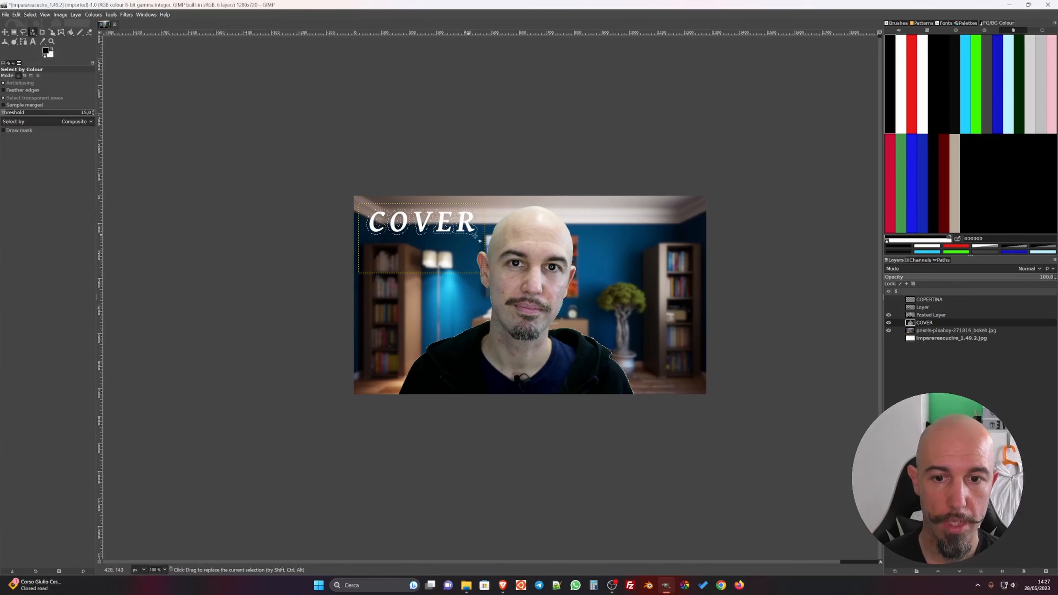
Create a new layer above the COVER text and fill the grown letter selection with black using Bucket Fill.
key("shift+ctrl+n")
left_click(524, 382)
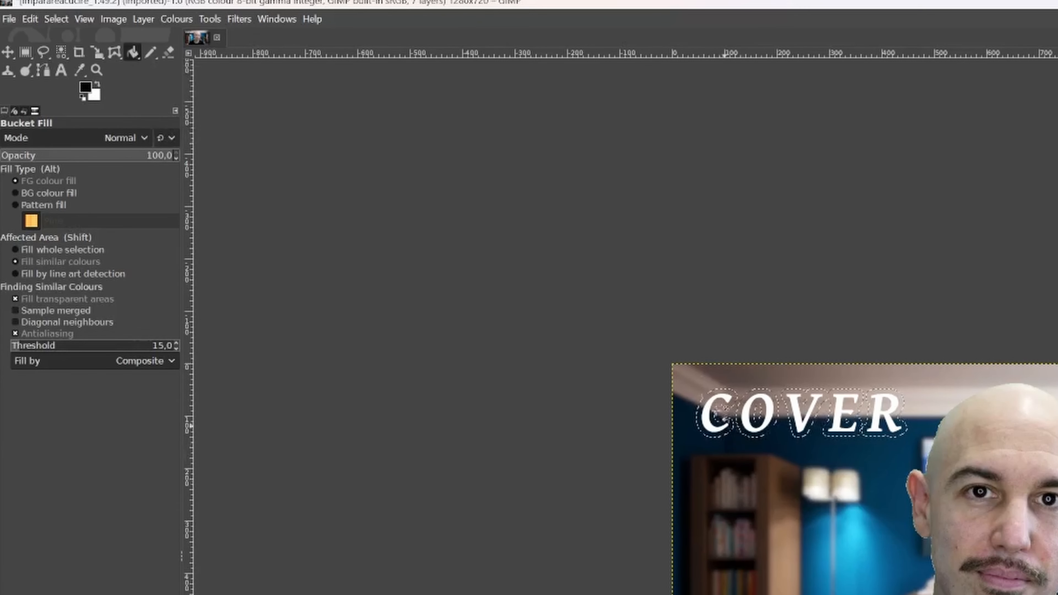
left_click(703, 403)
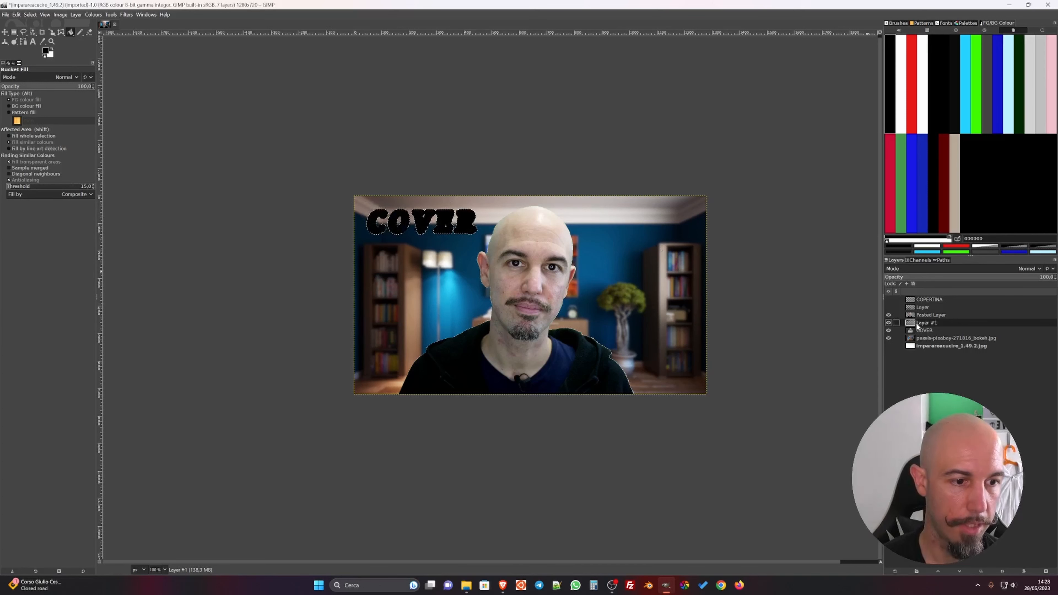
Move the white COVER text layer above the black-filled letter layer and clear the selection.
left_click(889, 330)
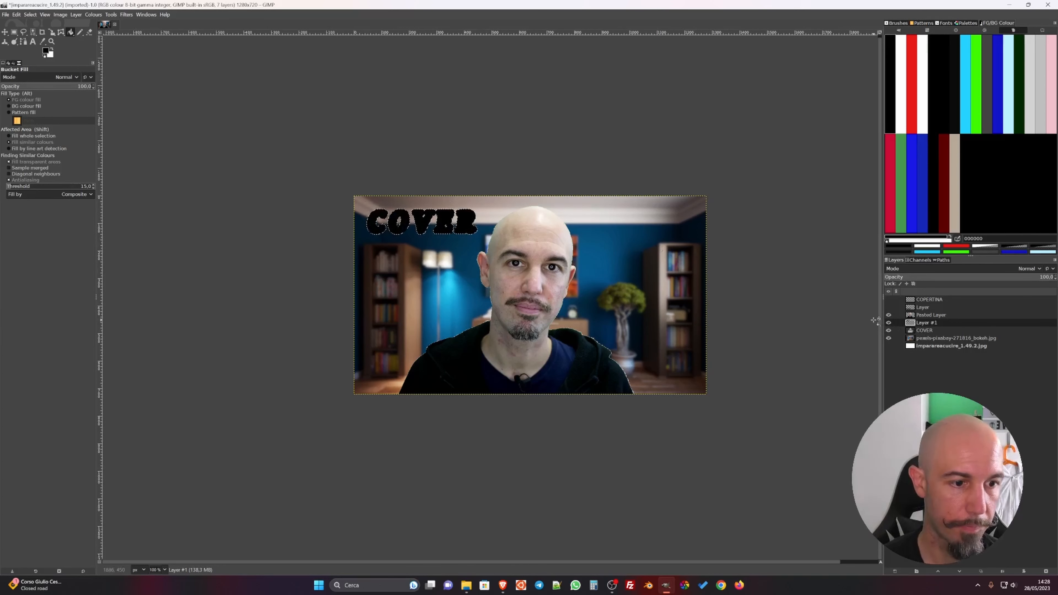
left_click(889, 323)
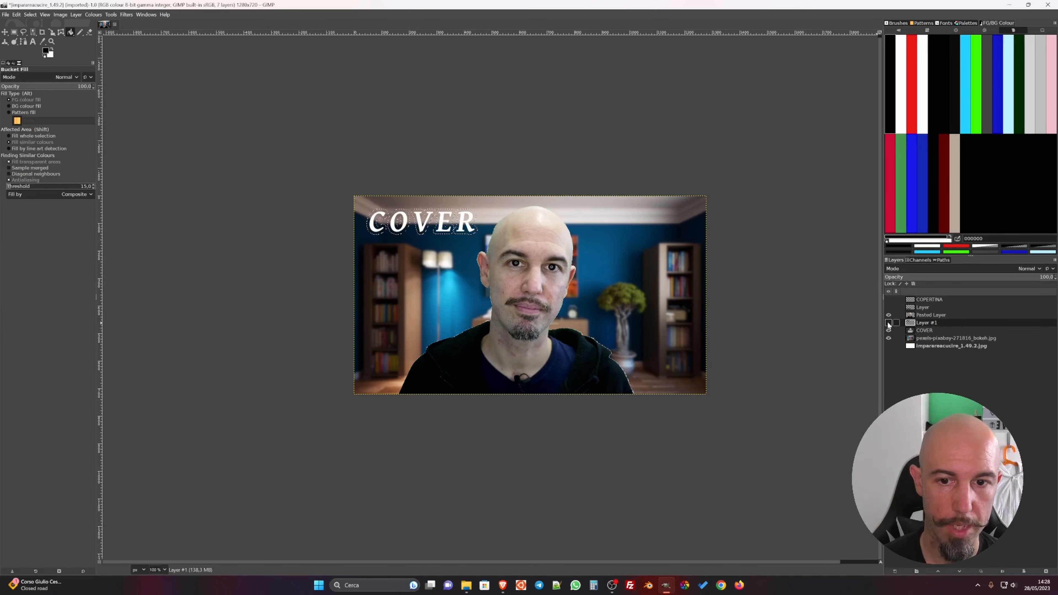
left_click(889, 323)
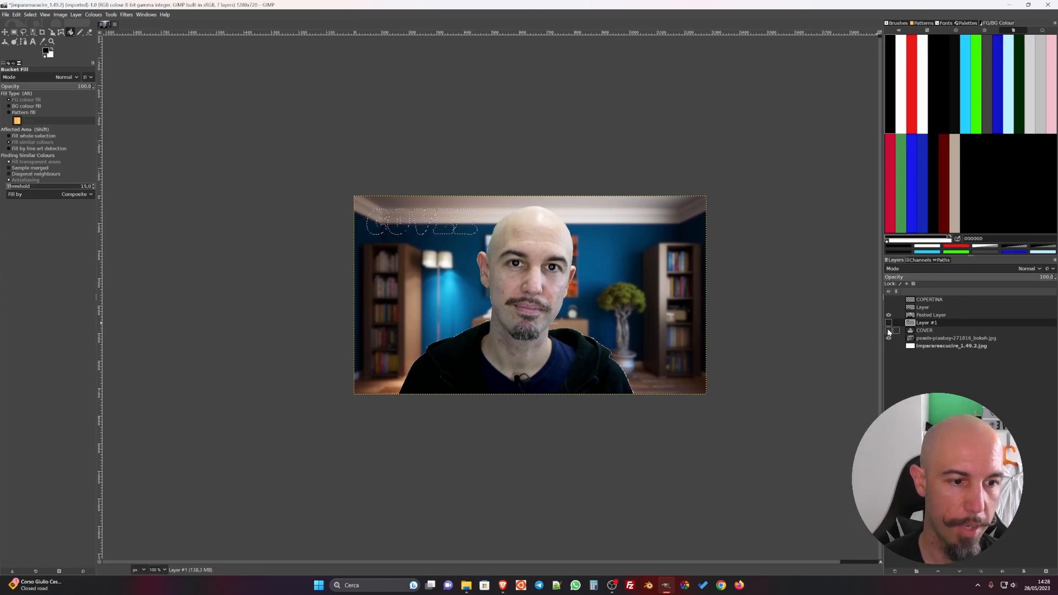
left_click(888, 323)
left_click(889, 330)
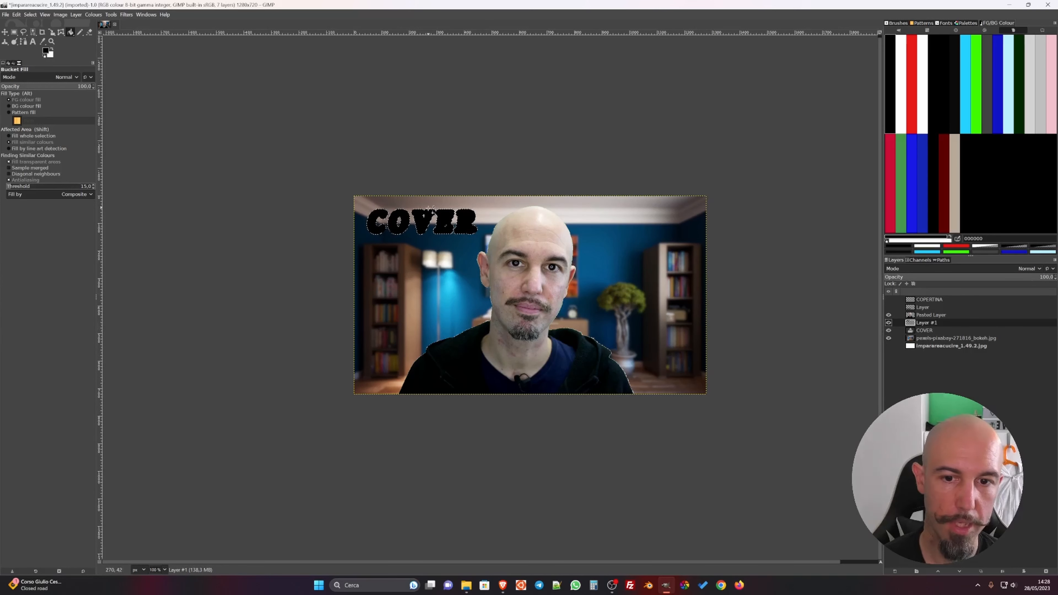
left_click_drag(933, 330, 932, 323)
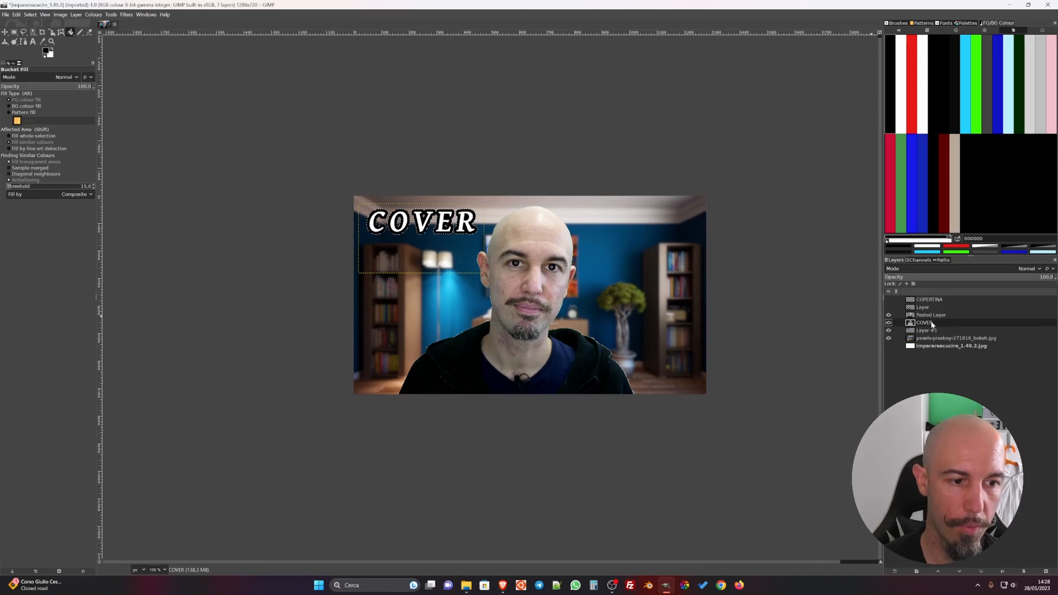
key("r")
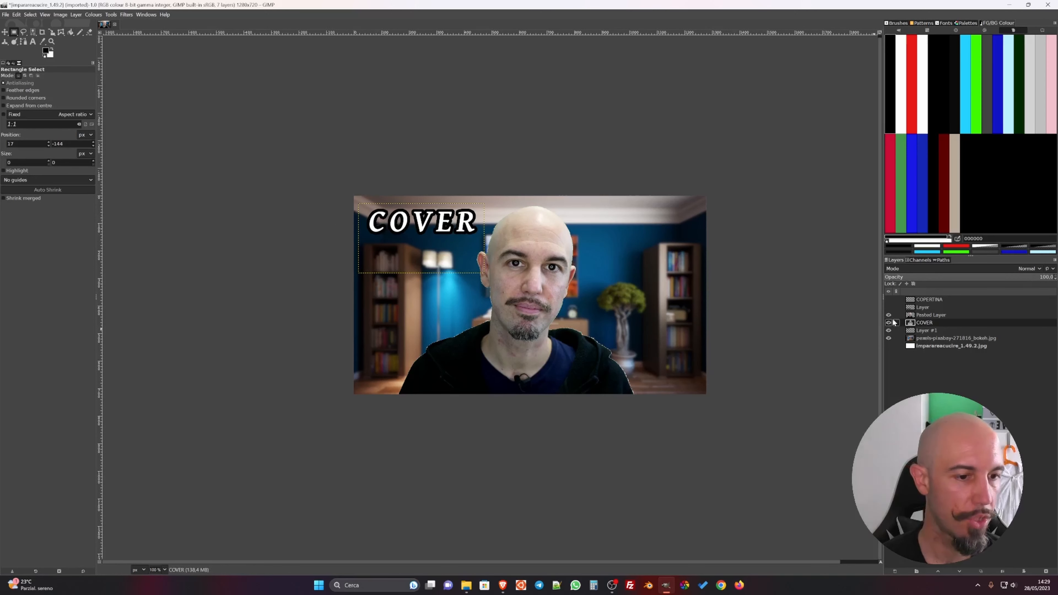
Apply a Gaussian Blur of 6.59 in Size X and Y to the black letter layer behind the COVER text.
left_click(926, 331)
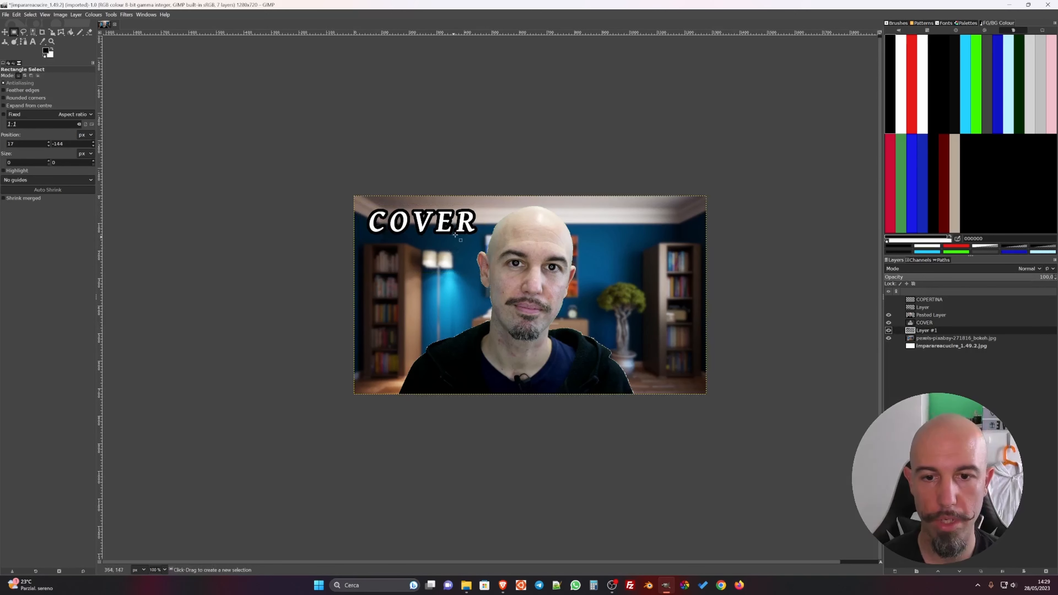
left_click(126, 15)
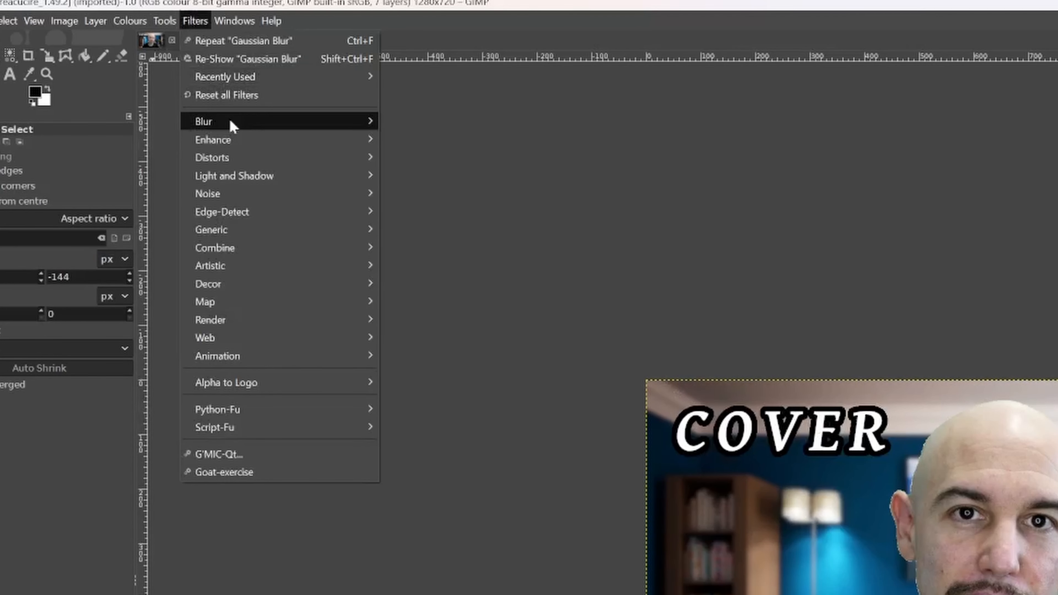
mouse_move(145, 67)
left_click(429, 140)
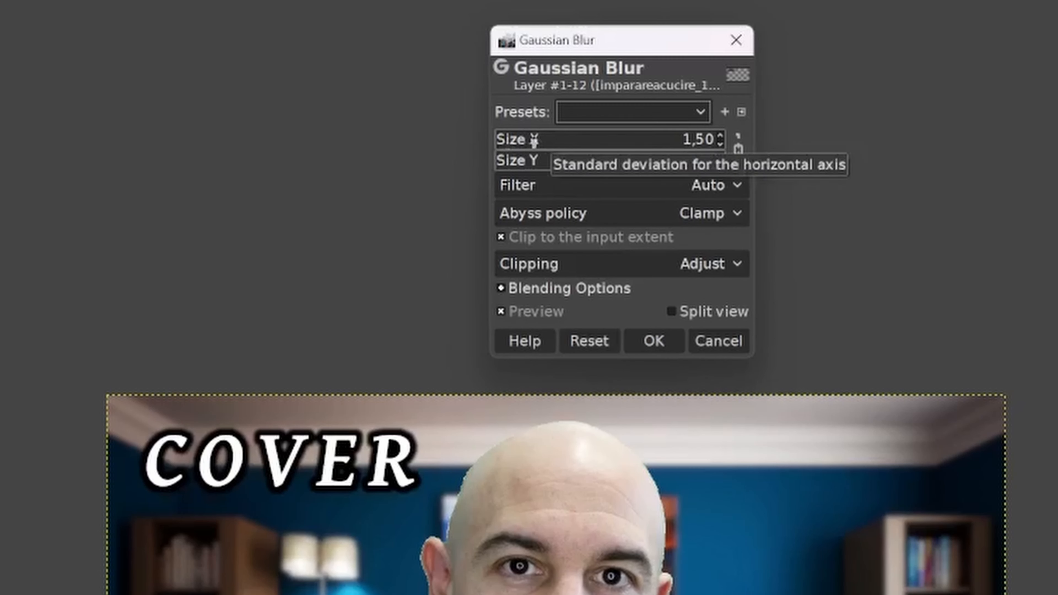
left_click_drag(534, 141, 505, 144)
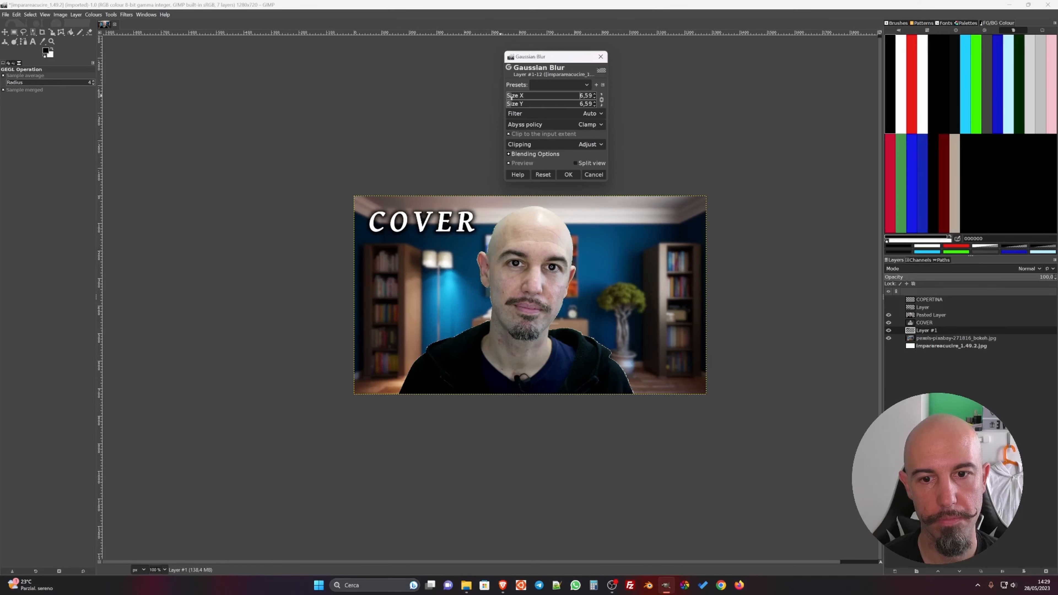
left_click(562, 175)
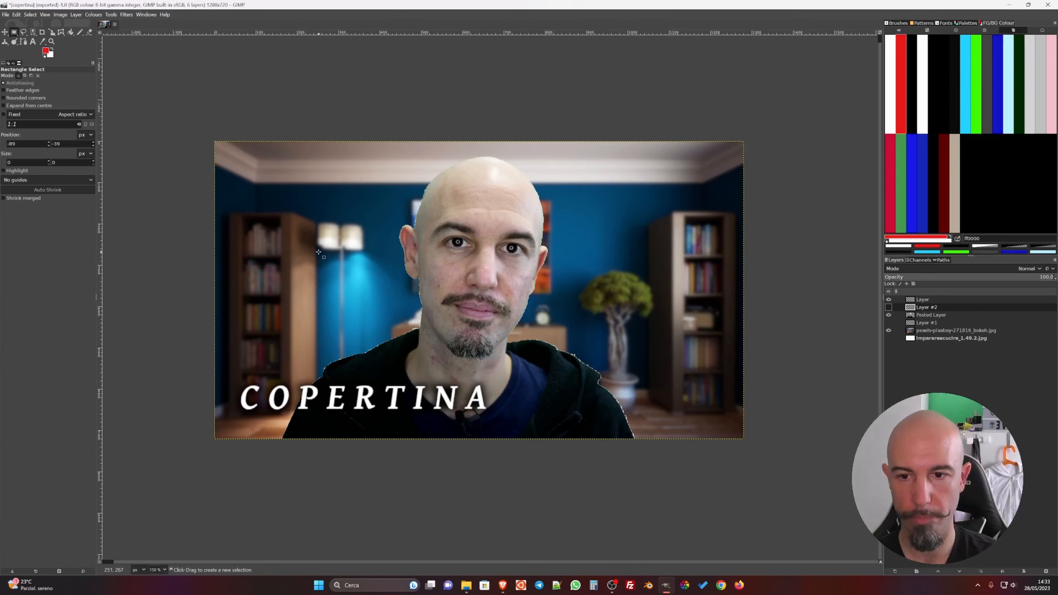
Select the floor lamp's two shades with a closed Free Select outline drawn just outside their edges.
scroll(318, 252, "up", 3)
scroll(330, 243, "up", 3)
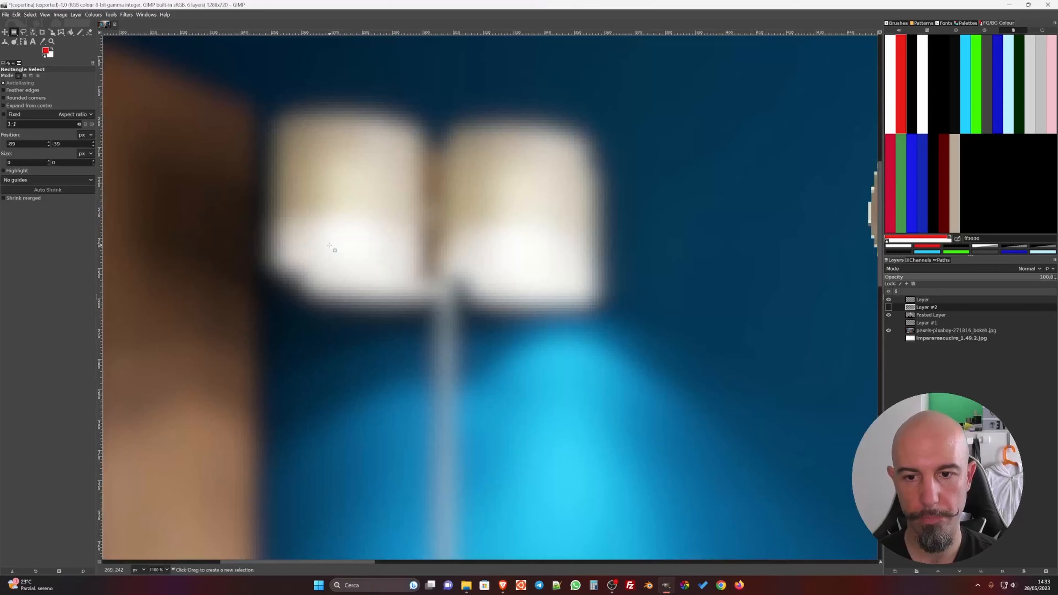
scroll(330, 244, "down", 2)
scroll(330, 244, "up", 3)
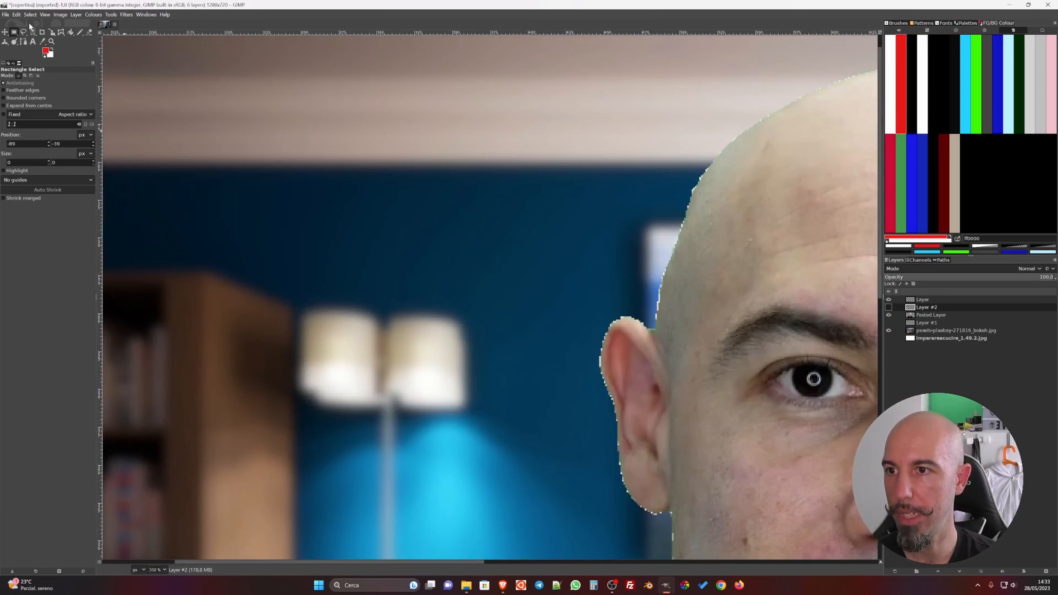
left_click(24, 32)
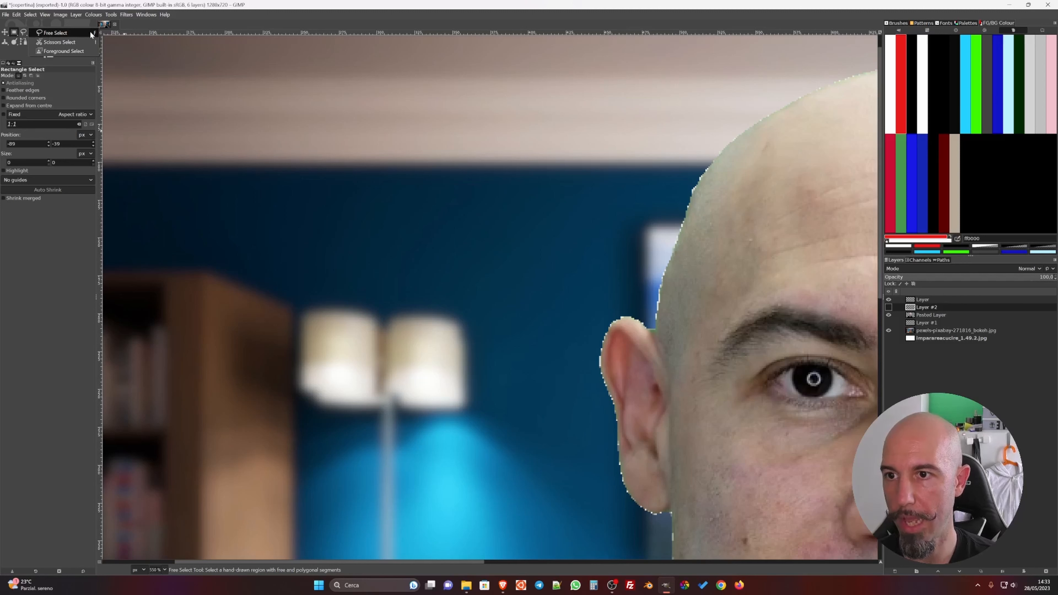
left_click(78, 32)
mouse_move(297, 394)
left_mouse_down()
mouse_move(317, 409)
mouse_move(369, 414)
mouse_move(465, 411)
mouse_move(471, 398)
mouse_move(465, 321)
mouse_move(303, 307)
left_mouse_up()
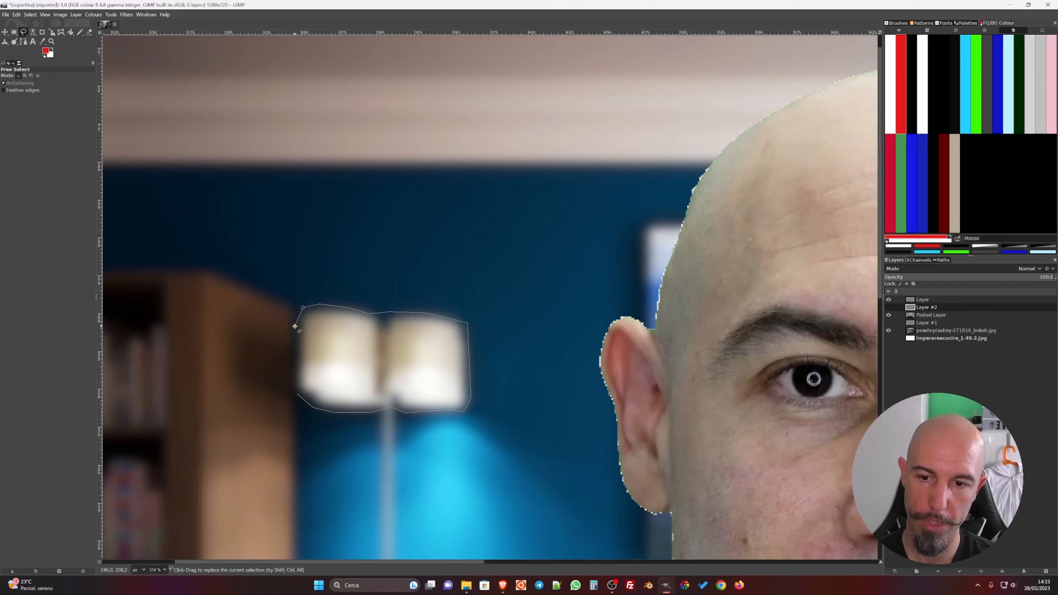
left_click(293, 360)
left_click(293, 382)
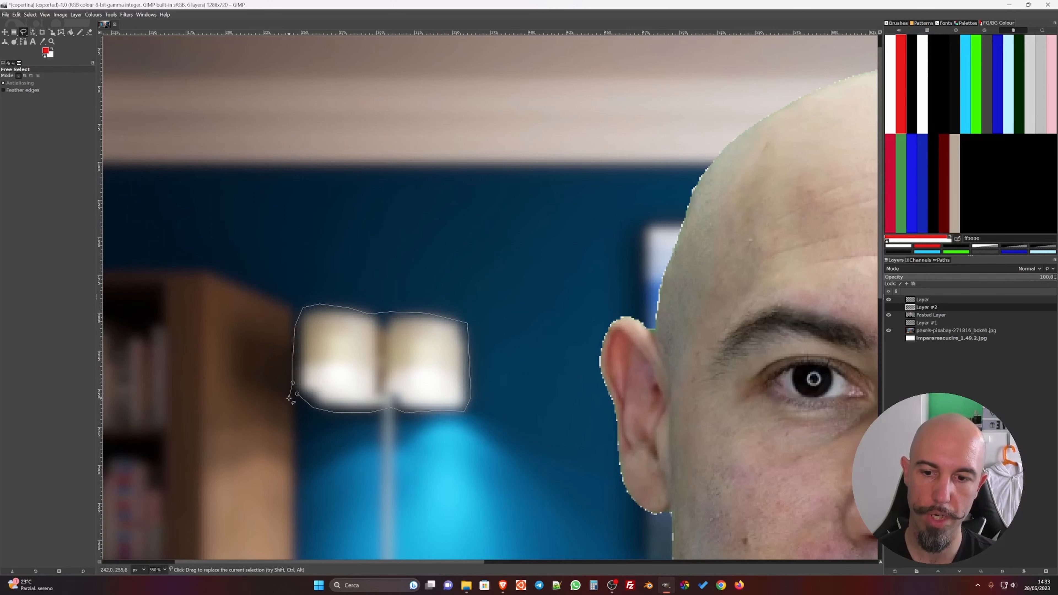
left_click(297, 394)
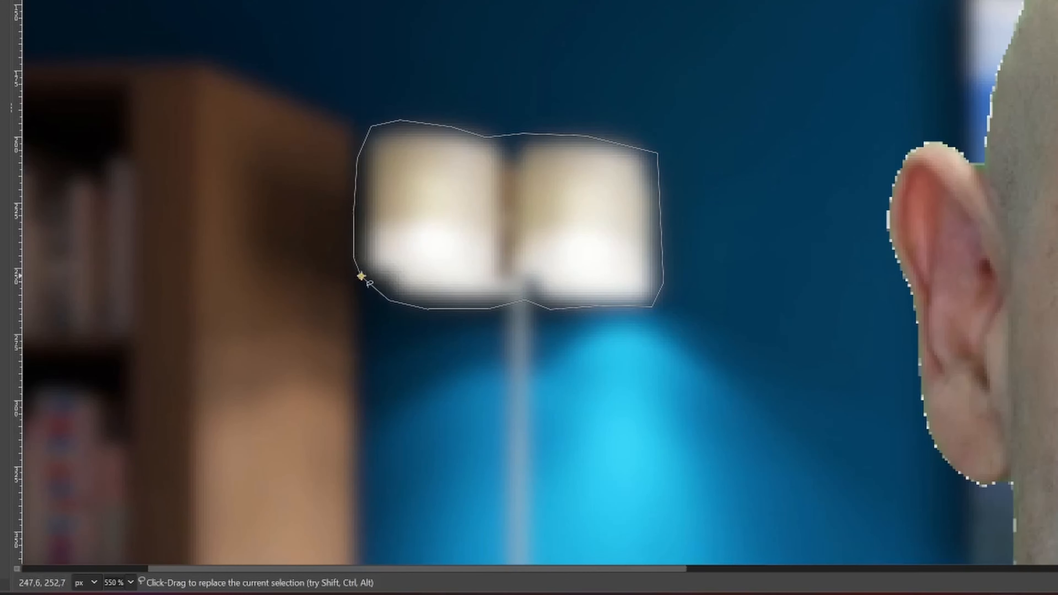
key("Return")
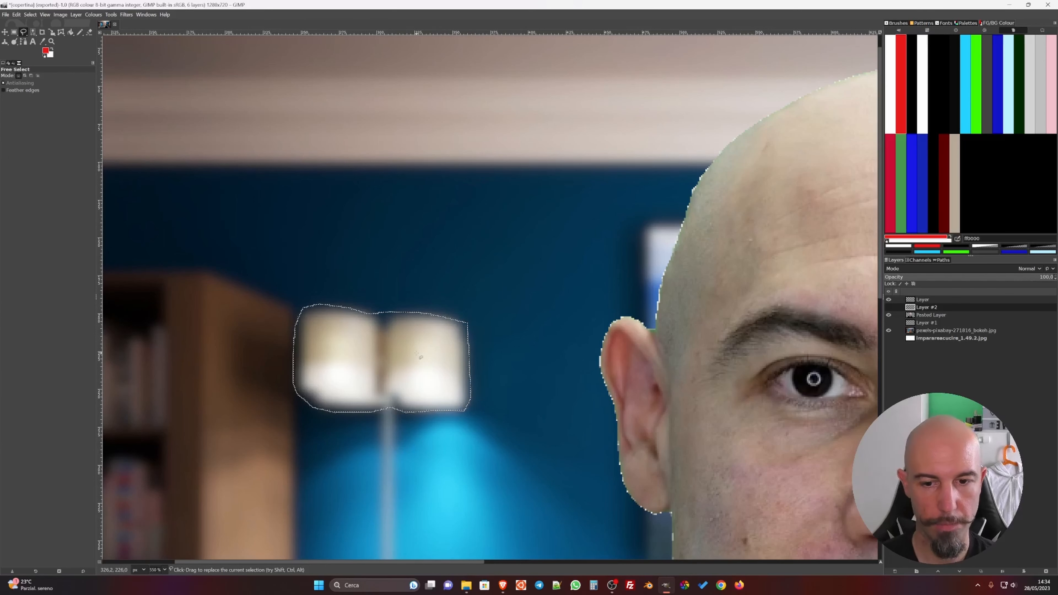
Create a new transparent layer directly above Layer #2.
scroll(420, 356, "down", 4)
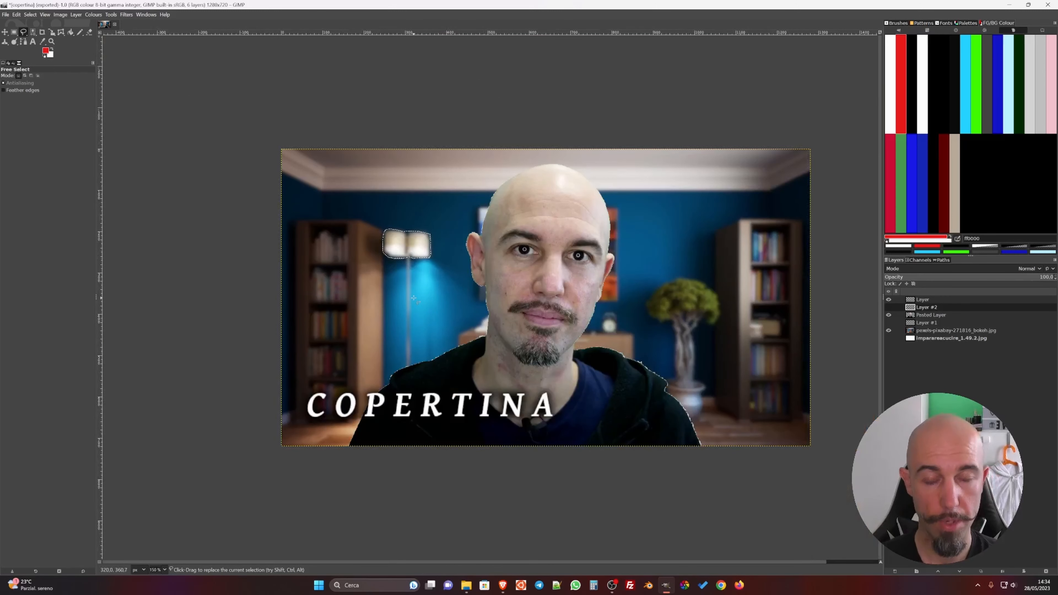
key("ctrl+shift+n")
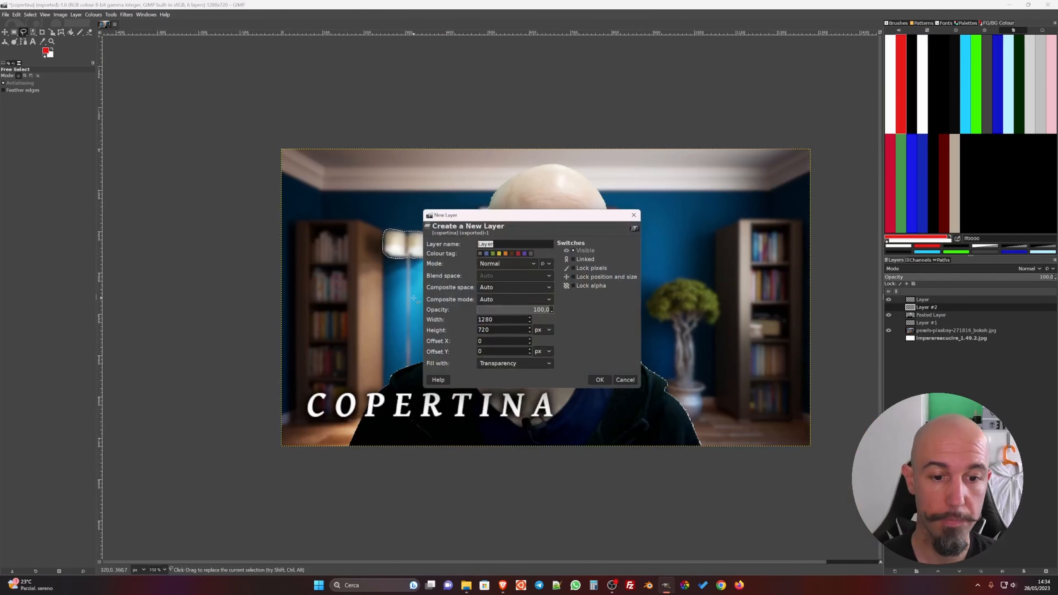
key("Return")
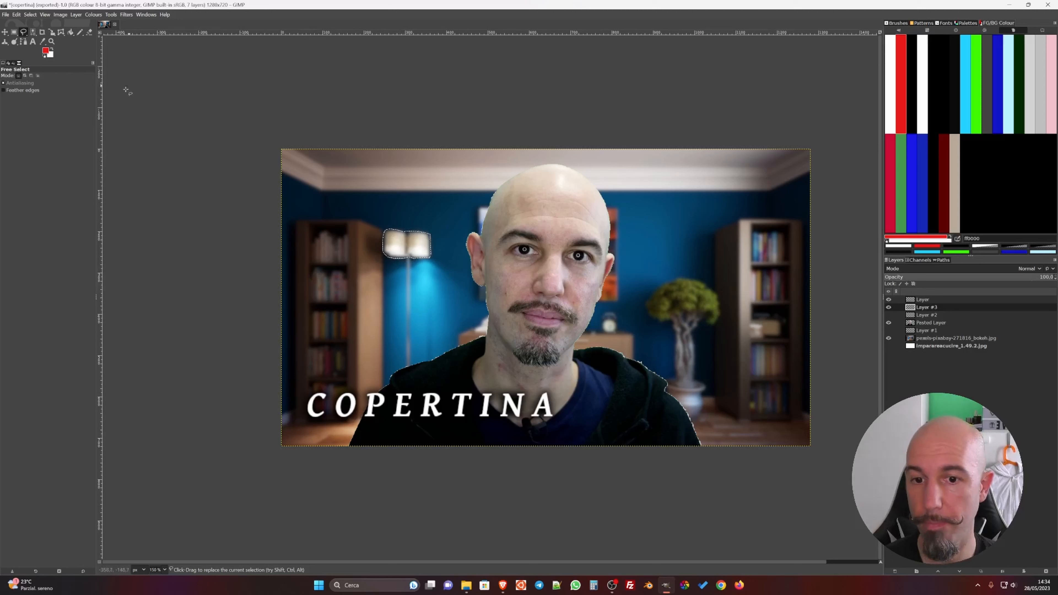
Invert the lampshade selection and bucket-fill the area outside the shades with black, replacing that fill with red (ff0000).
key("shift+b")
key("d")
left_click(30, 14)
left_click(33, 45)
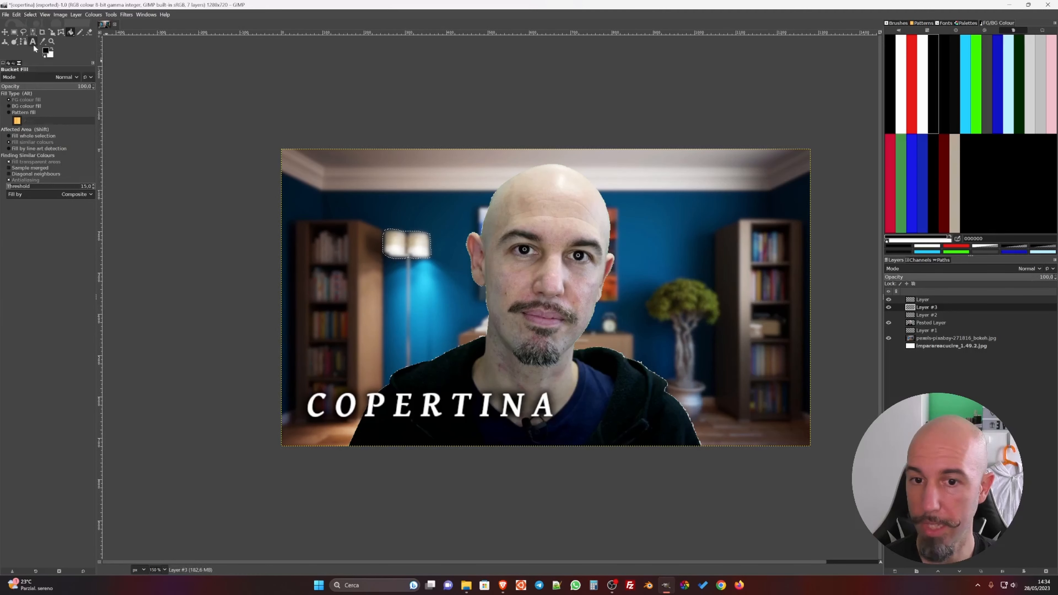
left_click(360, 210)
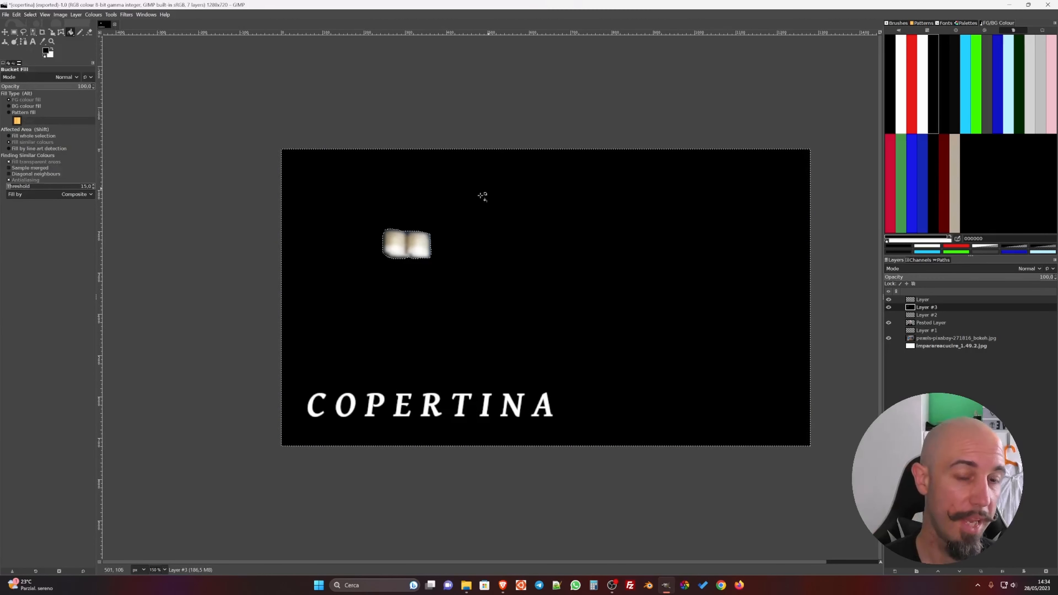
left_click(914, 96)
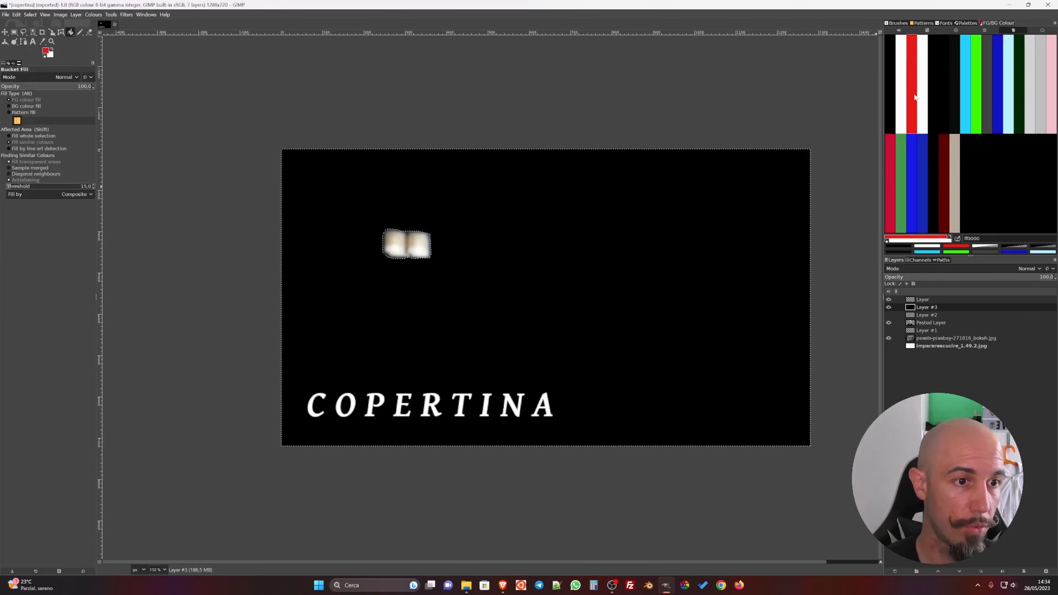
left_click(380, 205)
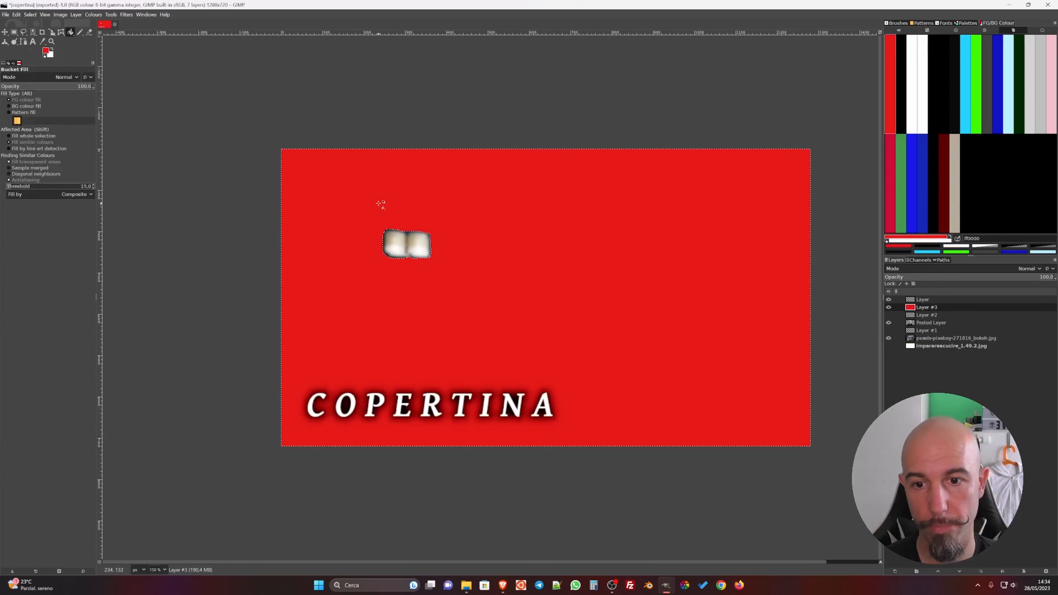
Invert the selection back to the lampshades and grow it slightly outward into the red fill.
left_click(35, 16)
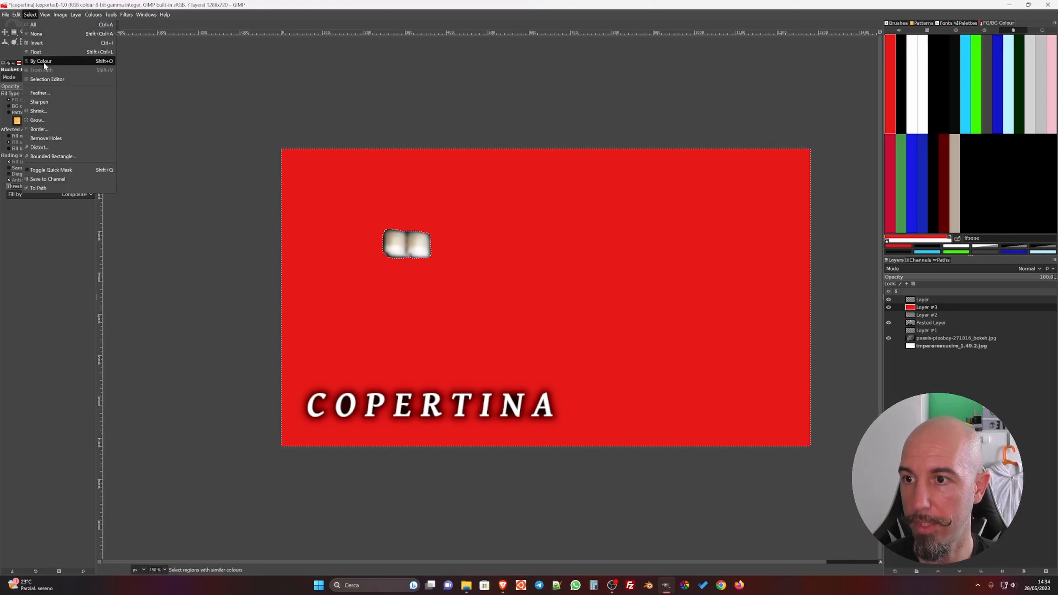
left_click(43, 43)
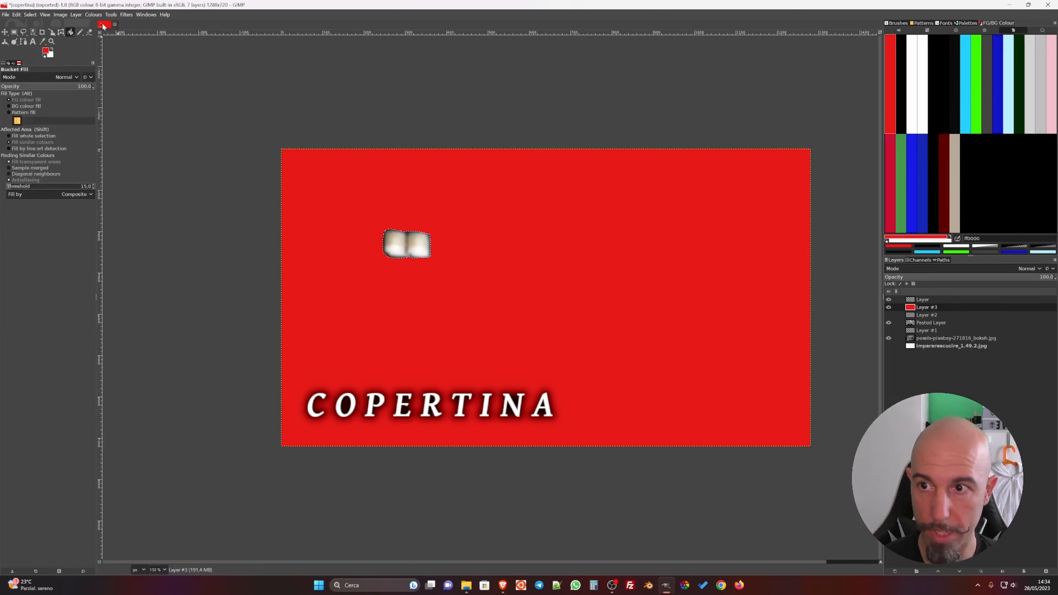
left_click(30, 14)
left_click(51, 122)
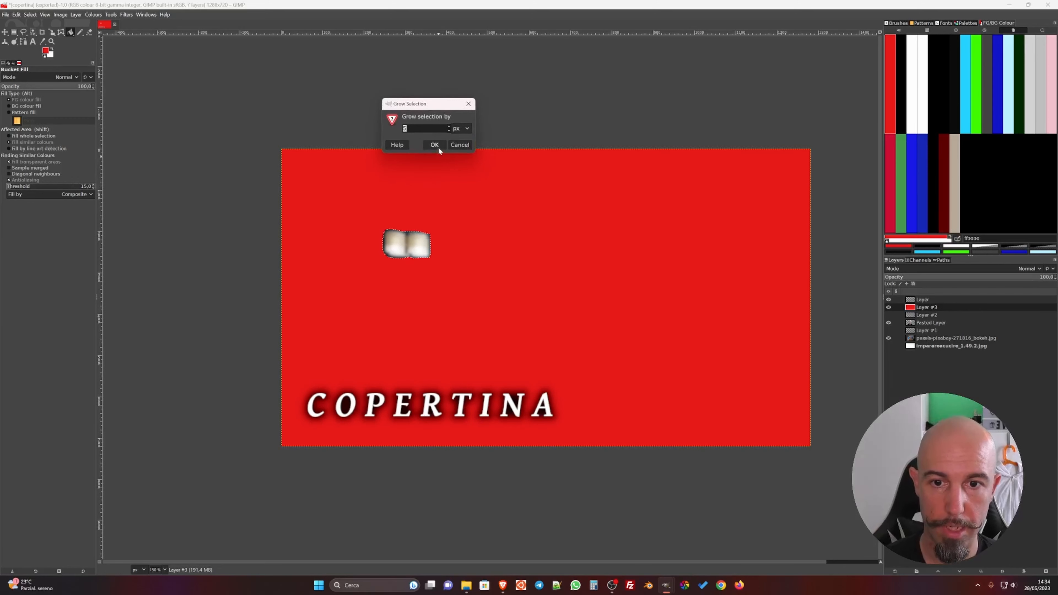
left_click(434, 144)
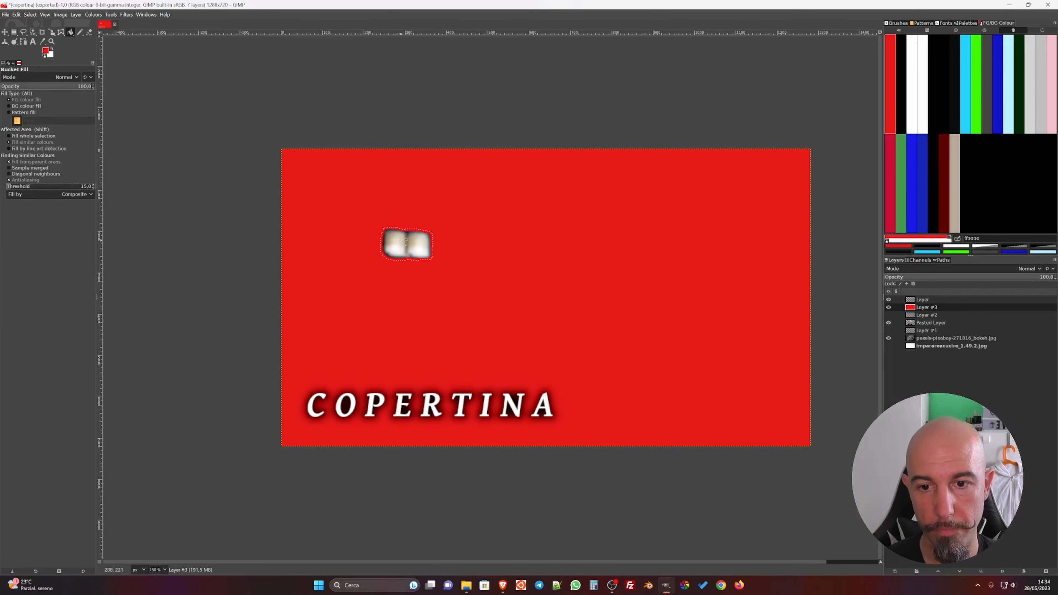
Invert the grown selection, delete the red outside it to leave only an outline around the lampshades, and clear the selection.
left_click(30, 14)
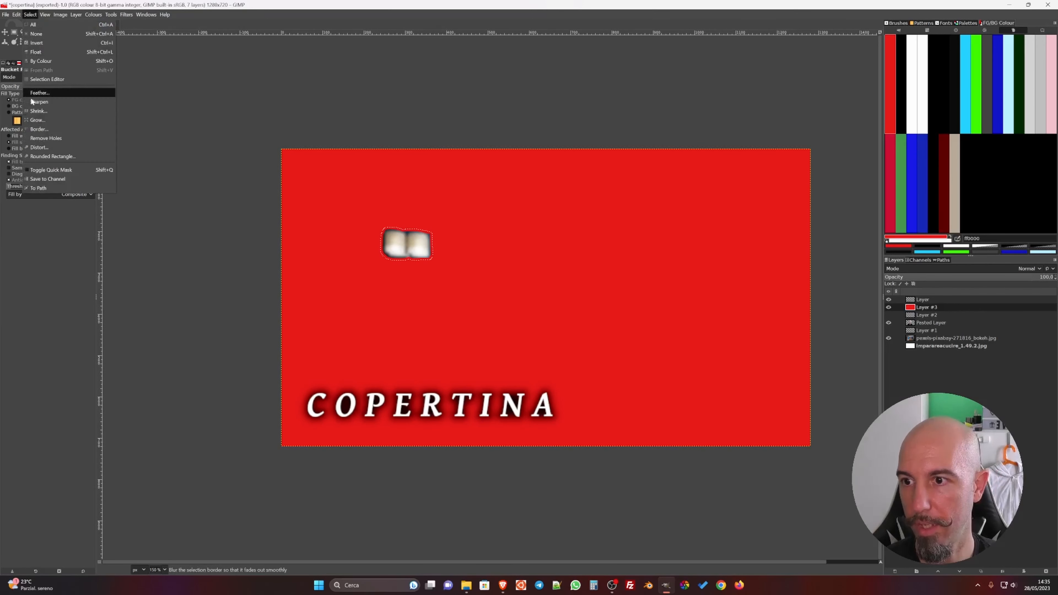
left_click(41, 42)
key("Delete")
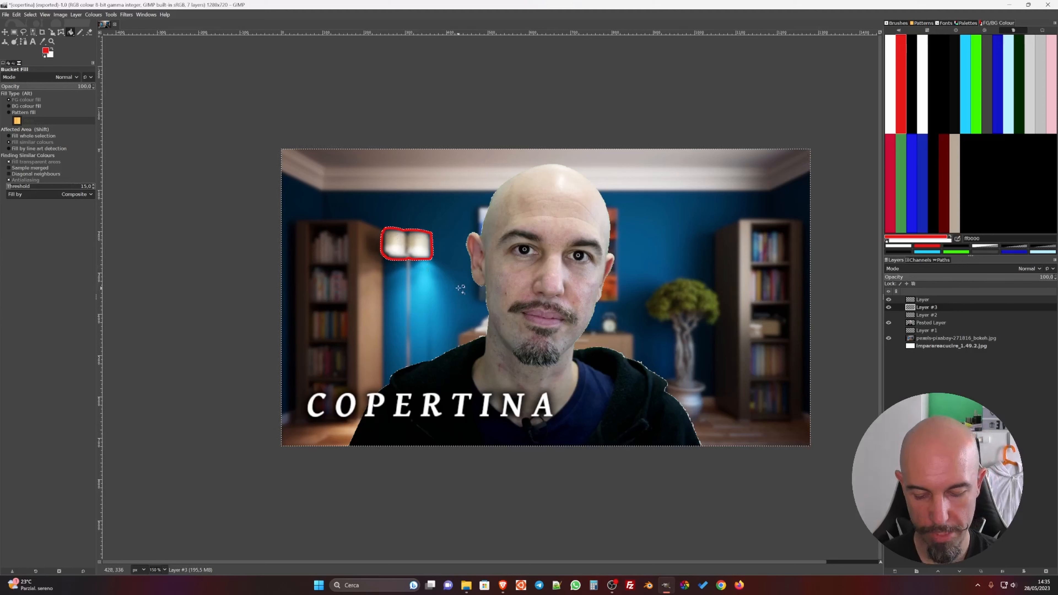
key("r")
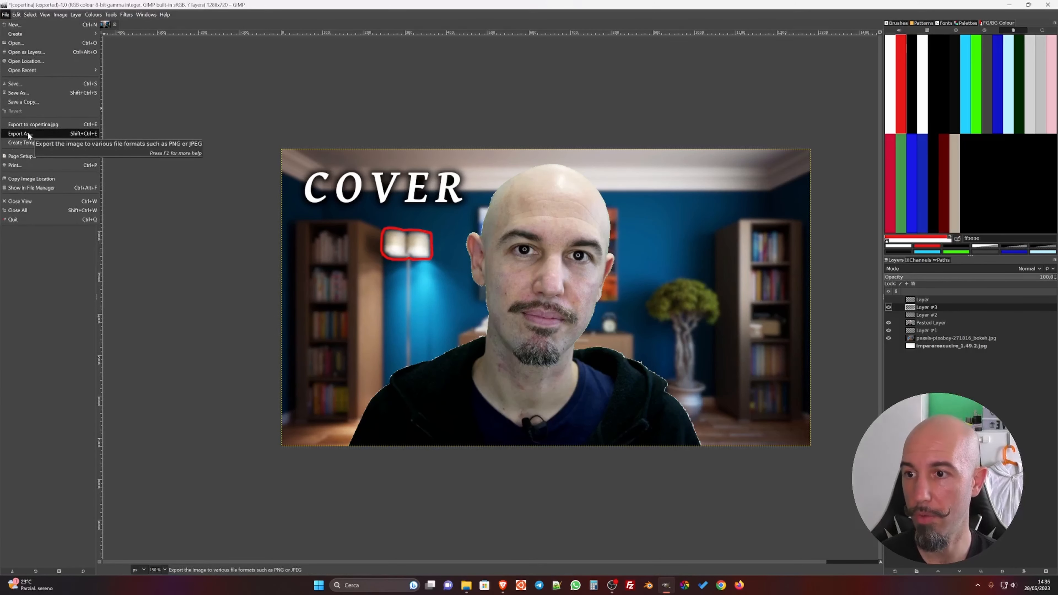
Export the image as cover.jpg to the ResolveVideo folder as a JPEG with quality 99.
left_click(19, 133)
type("cover")
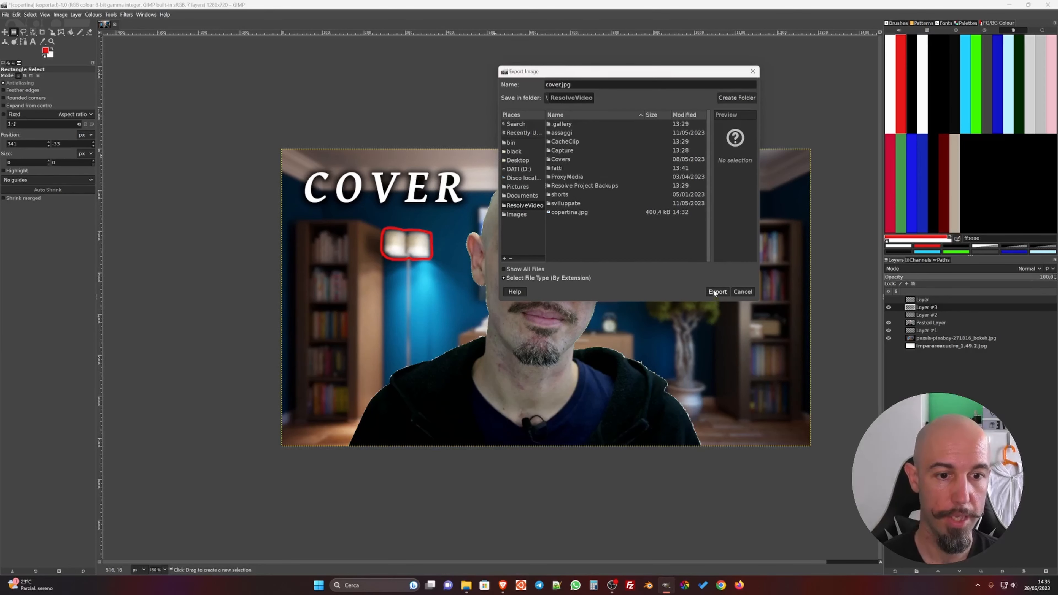
left_click(716, 291)
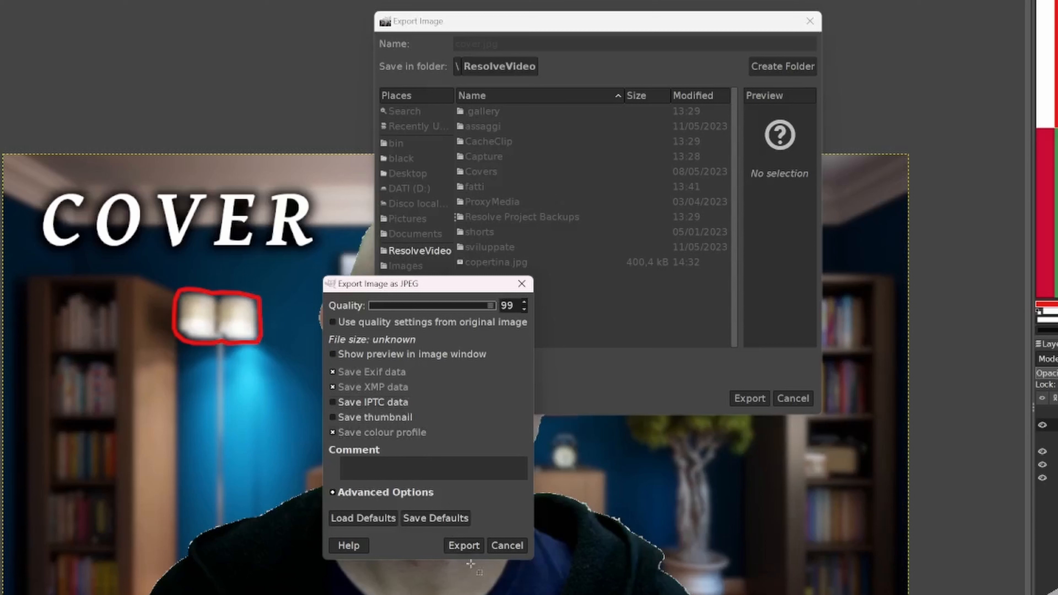
left_click(466, 542)
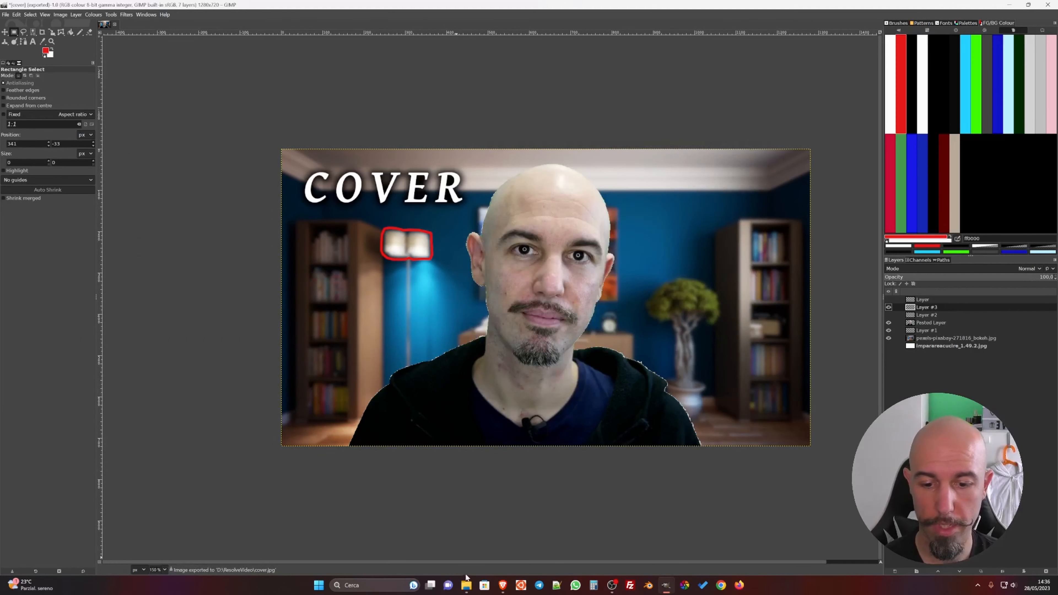
Switch to File Explorer and open the exported cover.jpg from the ResolveVideo folder to view it.
left_click(466, 585)
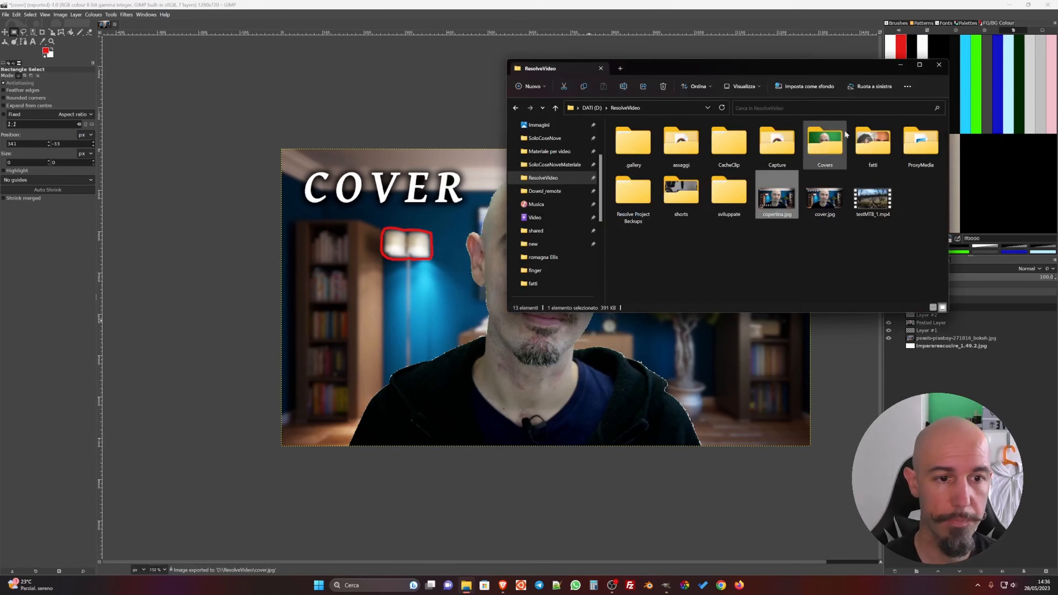
left_click(827, 201)
double_click(826, 201)
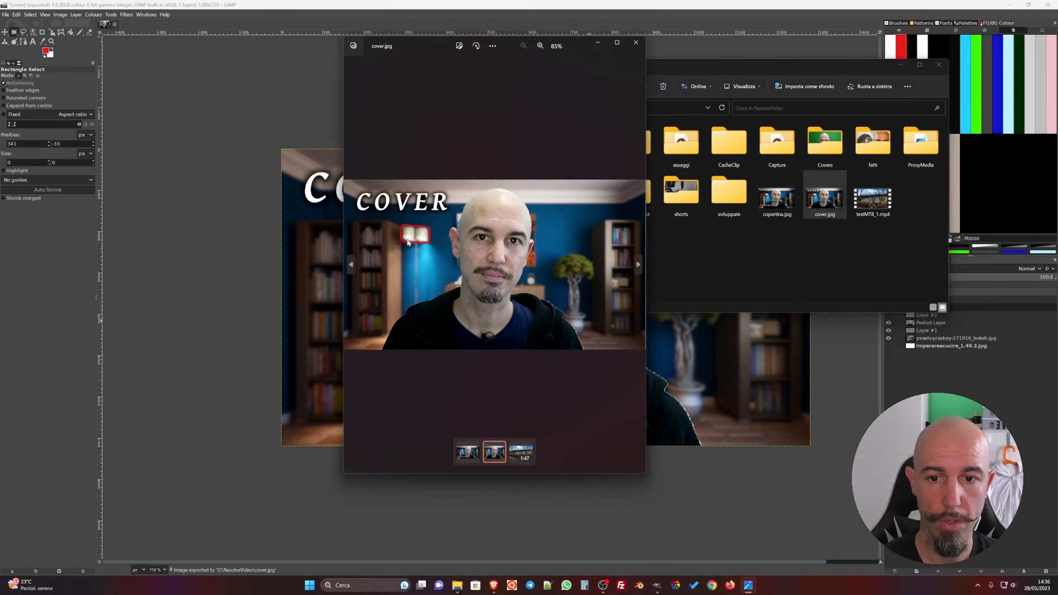